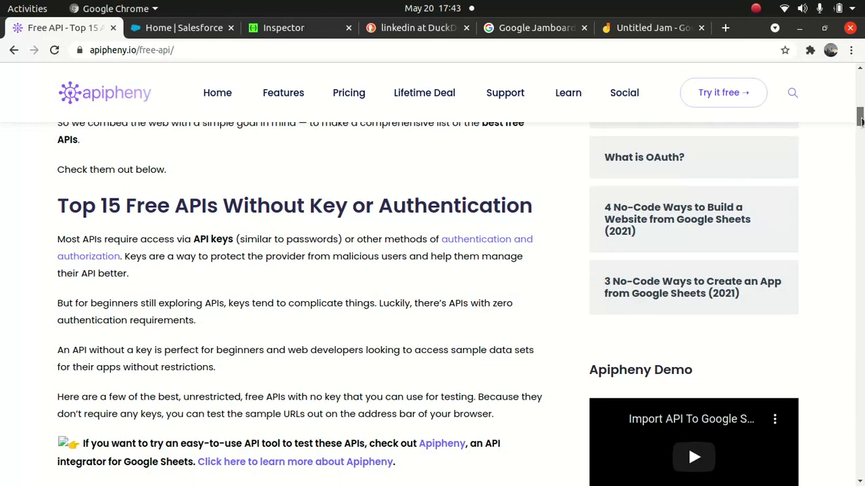
Step: Find the Cat Facts entry in the list of free APIs without a key and select its sample API URL
{"action": "scroll", "coordinate": [363, 274], "scroll_direction": "up", "scroll_amount": 1}
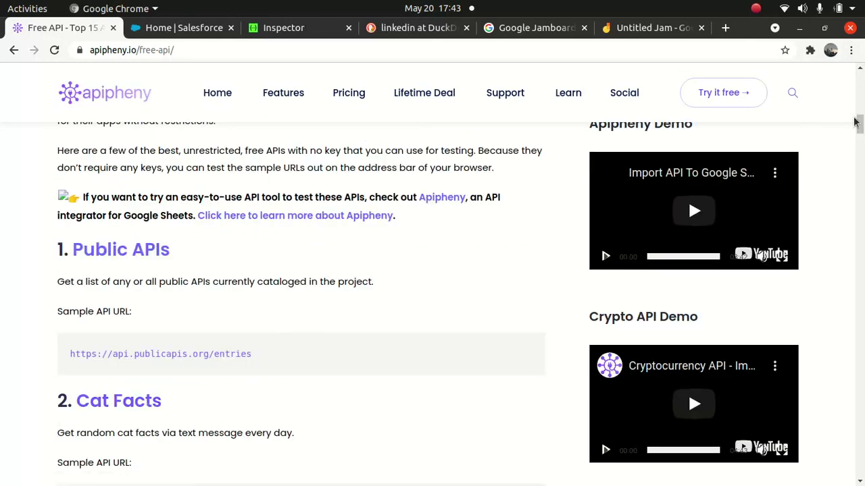
{"action": "scroll", "coordinate": [240, 341], "scroll_direction": "down", "scroll_amount": 3}
{"action": "left_click_drag", "start_coordinate": [272, 303], "coordinate": [66, 308]}
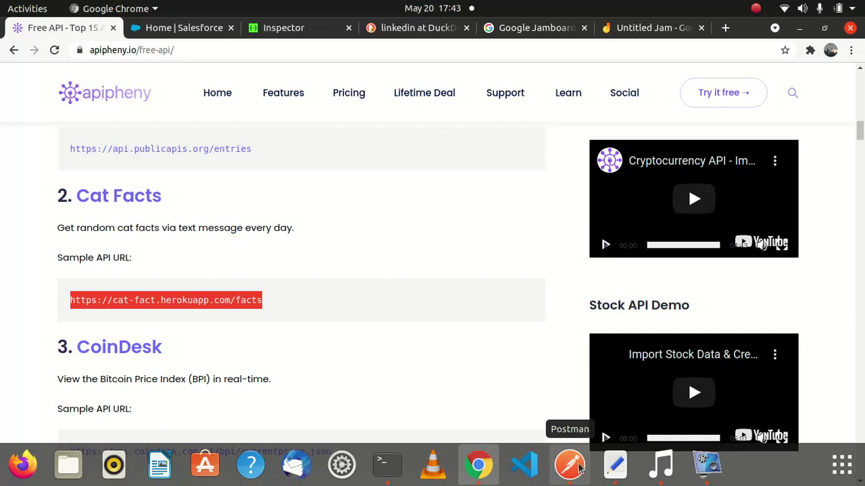
Step: Switch to Postman, enlarge the response area of the cat facts request and read through the returned JSON
{"action": "left_click", "coordinate": [569, 464]}
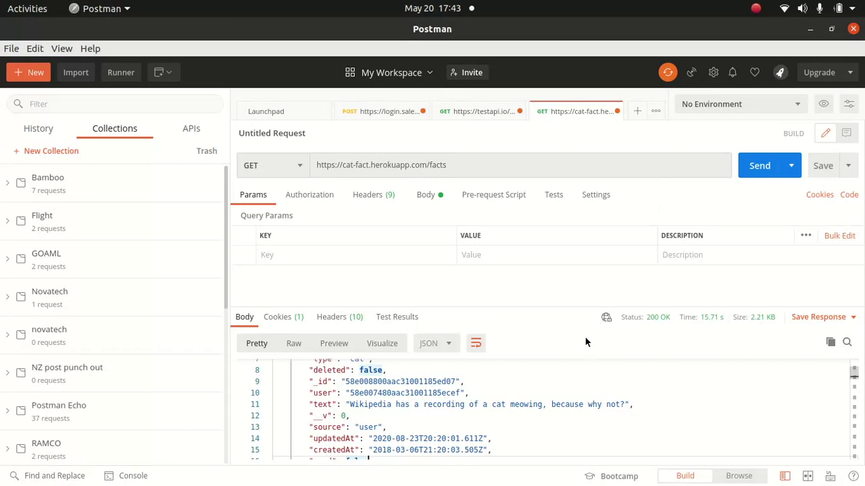
{"action": "left_click_drag", "start_coordinate": [572, 309], "coordinate": [572, 247]}
{"action": "left_click", "coordinate": [565, 345]}
{"action": "mouse_move", "coordinate": [855, 319]}
{"action": "left_mouse_down"}
{"action": "mouse_move", "coordinate": [853, 309]}
{"action": "mouse_move", "coordinate": [857, 329]}
{"action": "mouse_move", "coordinate": [858, 323]}
{"action": "left_mouse_up"}
{"action": "left_click", "coordinate": [500, 407]}
{"action": "key", "text": "Down"}
{"action": "key", "text": "Down"}
{"action": "key", "text": "Down"}
{"action": "key", "text": "Down"}
{"action": "key", "text": "Down"}
{"action": "key", "text": "Down"}
{"action": "key", "text": "Down"}
{"action": "key", "text": "Down"}
{"action": "key", "text": "Down"}
{"action": "key", "text": "Down"}
{"action": "key", "text": "Down"}
{"action": "key", "text": "Down"}
{"action": "key", "text": "Down"}
{"action": "key", "text": "Down"}
{"action": "key", "text": "Down"}
{"action": "key", "text": "Down"}
{"action": "key", "text": "Down"}
{"action": "key", "text": "Down"}
{"action": "key", "text": "Down"}
{"action": "key", "text": "Down"}
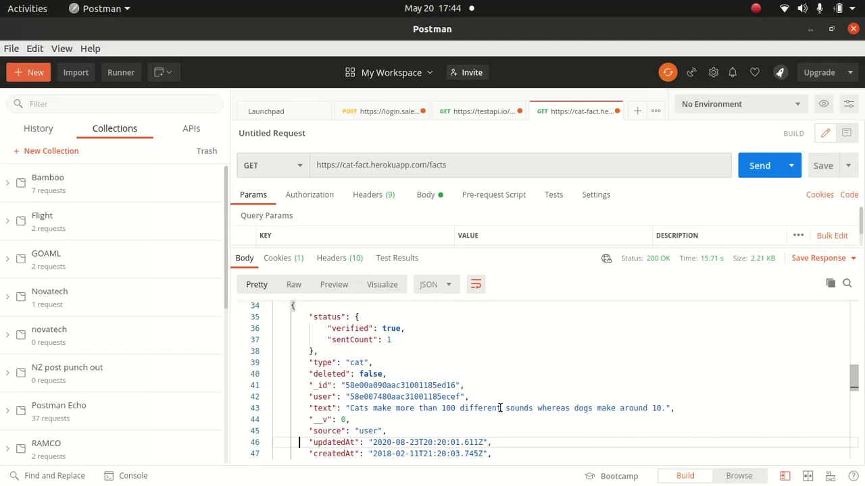
Step: Switch to Salesforce Setup in Chrome, search the setup pages for "name" and open Named Credentials
{"action": "mouse_move", "coordinate": [520, 481]}
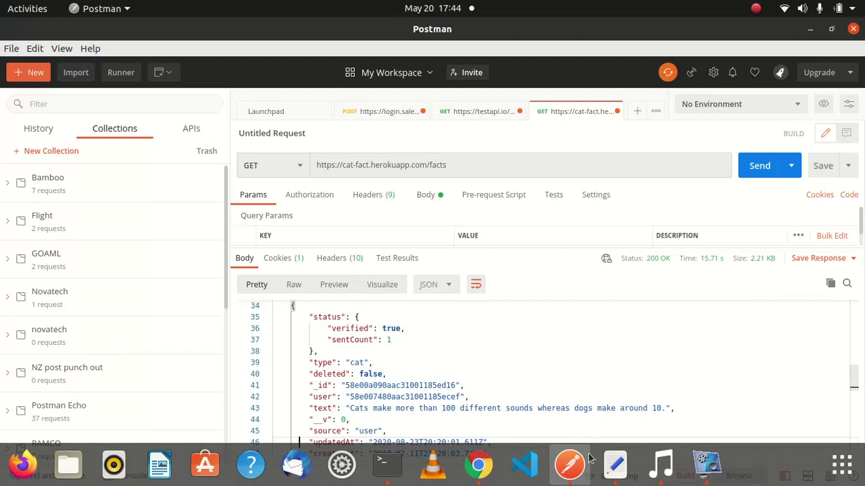
{"action": "left_click", "coordinate": [477, 466]}
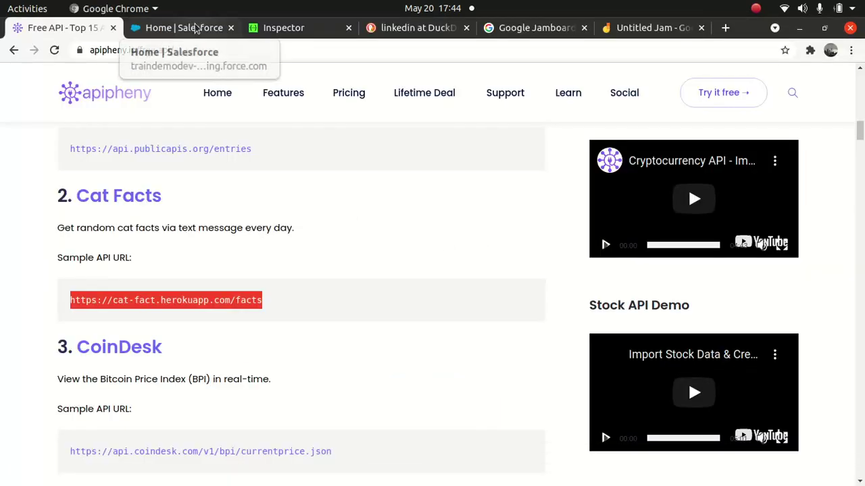
{"action": "left_click", "coordinate": [200, 26]}
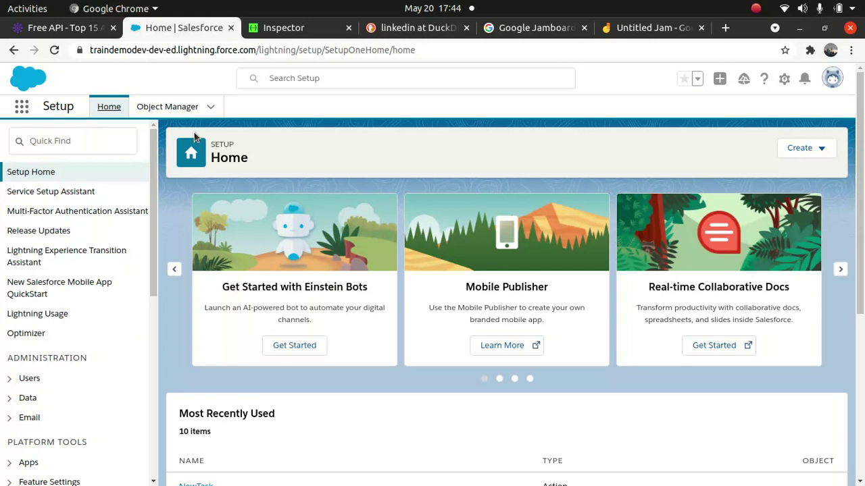
{"action": "left_click", "coordinate": [784, 79]}
{"action": "left_click", "coordinate": [593, 115]}
{"action": "left_click", "coordinate": [58, 146]}
{"action": "type", "text": "name"}
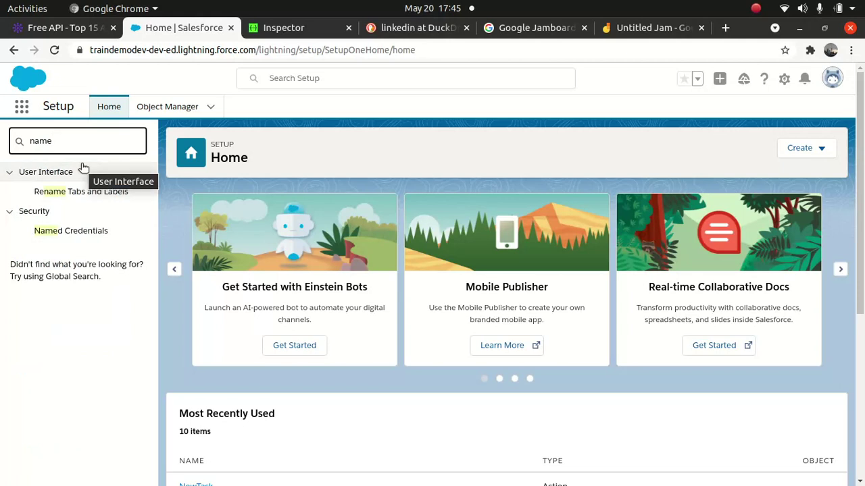
{"action": "left_click", "coordinate": [74, 232]}
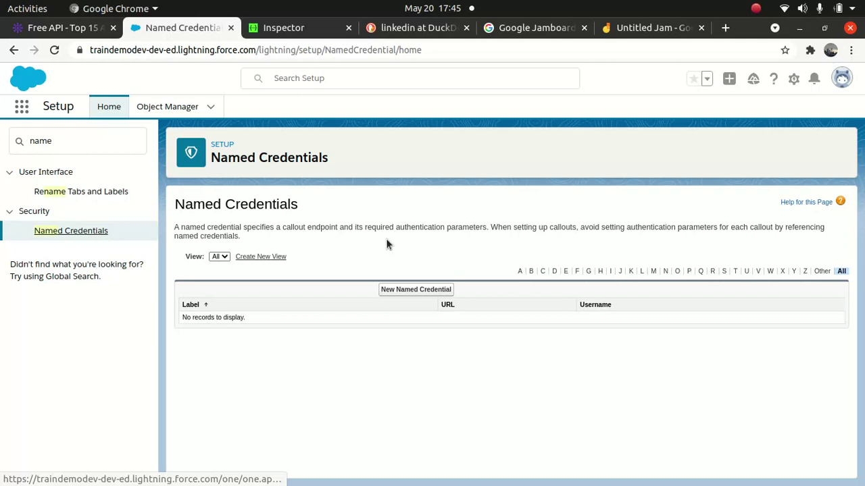
Step: Start a new named credential with the label and name Facts
{"action": "left_click", "coordinate": [415, 291]}
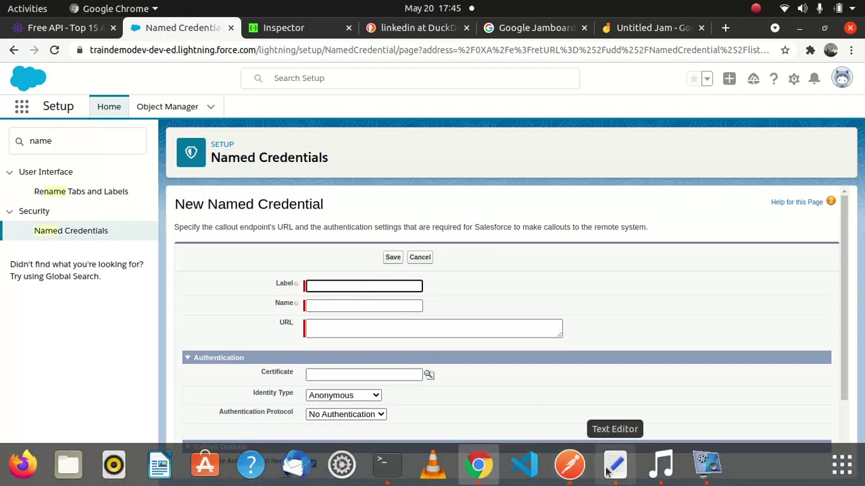
{"action": "type", "text": "Facts"}
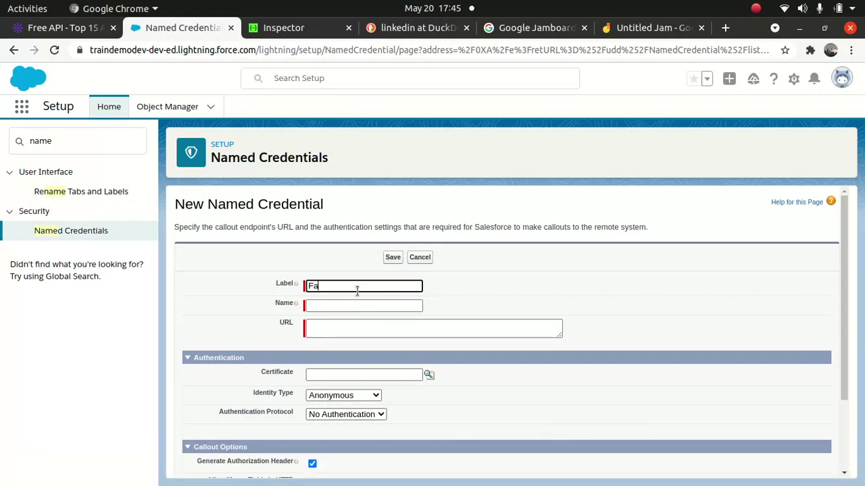
{"action": "key", "text": "Tab"}
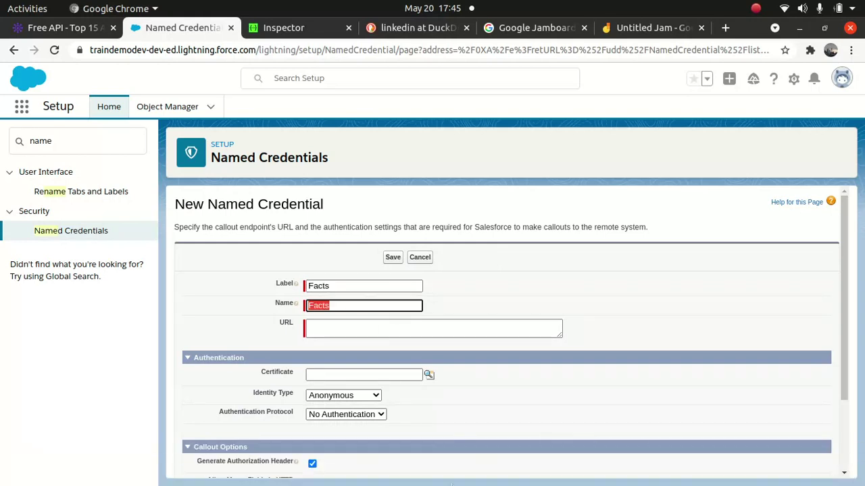
{"action": "mouse_move", "coordinate": [534, 473]}
{"action": "left_click", "coordinate": [569, 466]}
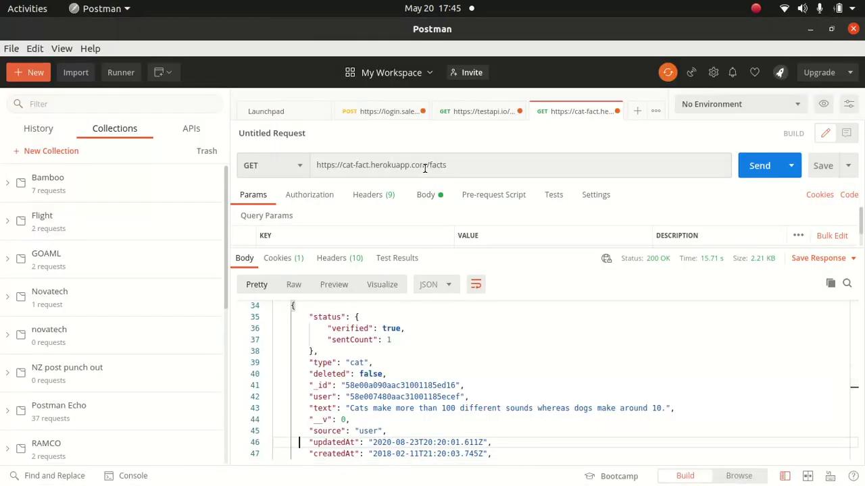
{"action": "left_click_drag", "start_coordinate": [426, 166], "coordinate": [312, 168]}
{"action": "key", "text": "ctrl+c"}
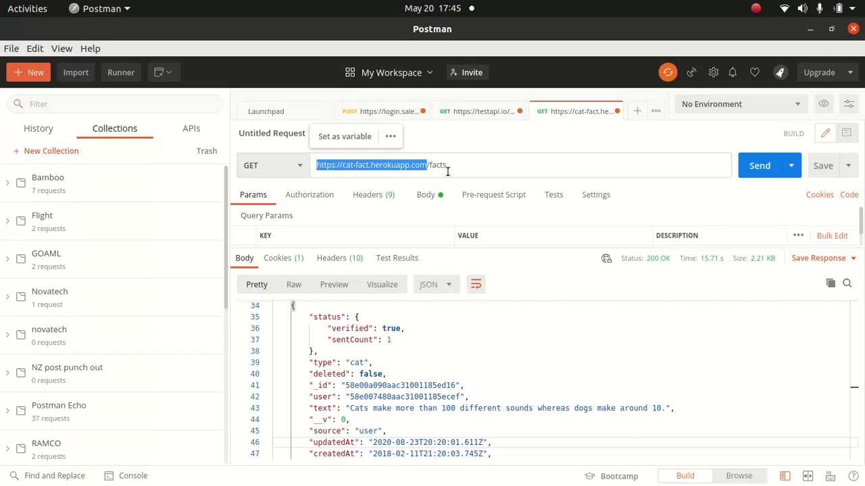
{"action": "mouse_move", "coordinate": [495, 481]}
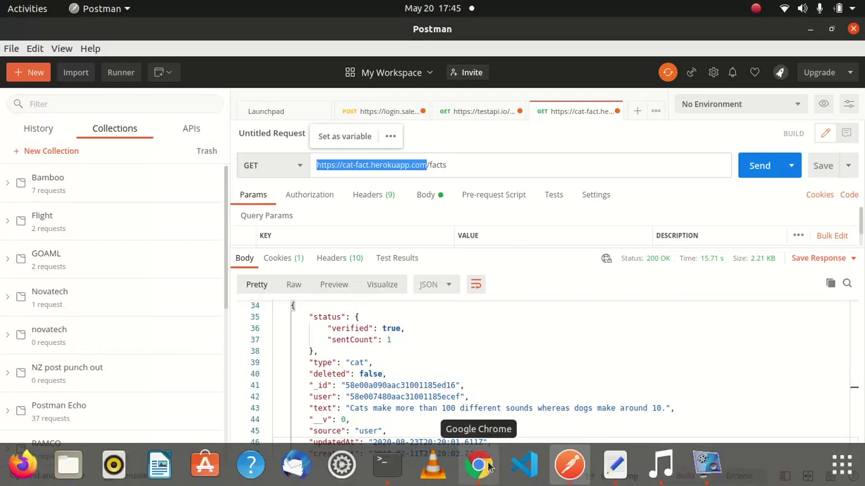
{"action": "left_click", "coordinate": [479, 465]}
{"action": "left_click", "coordinate": [390, 328]}
{"action": "key", "text": "ctrl+v"}
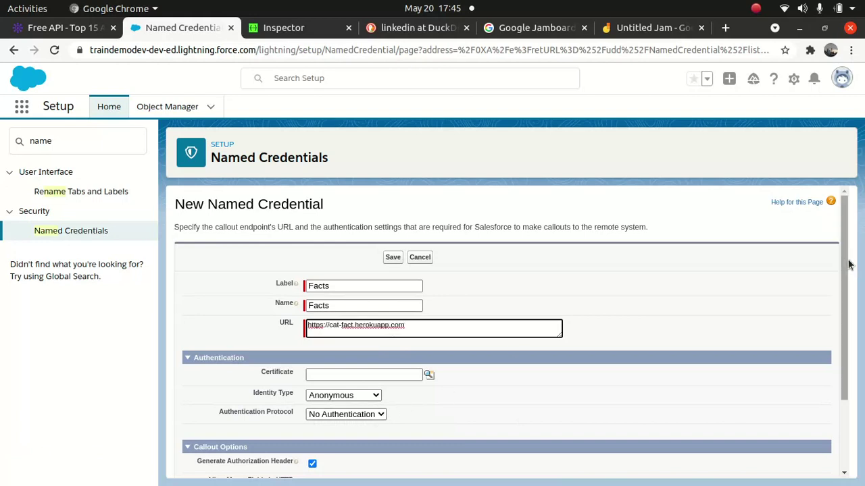
Step: Keep the identity type Anonymous and the protocol No Authentication, and save the Facts named credential
{"action": "scroll", "coordinate": [850, 265], "scroll_direction": "down", "scroll_amount": 3}
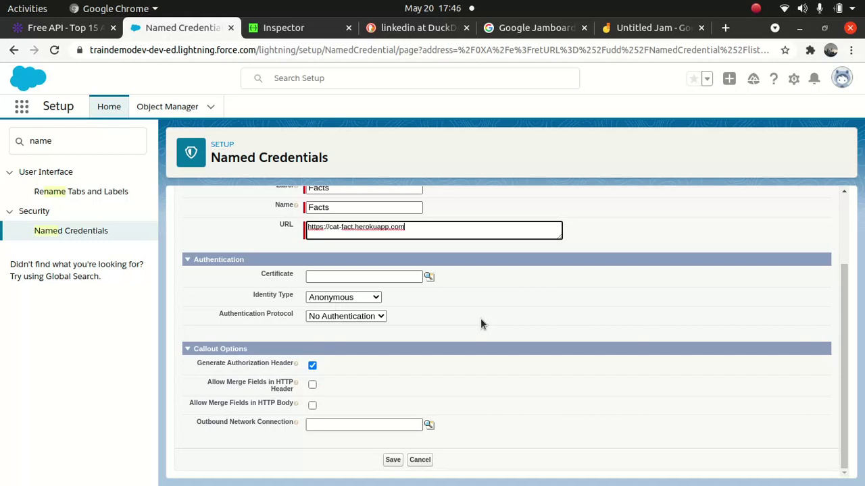
{"action": "left_click", "coordinate": [380, 301]}
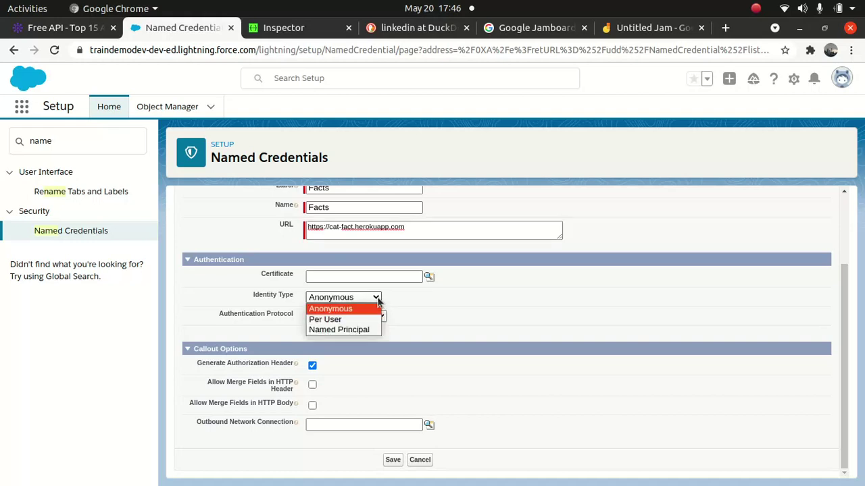
{"action": "left_click", "coordinate": [440, 302]}
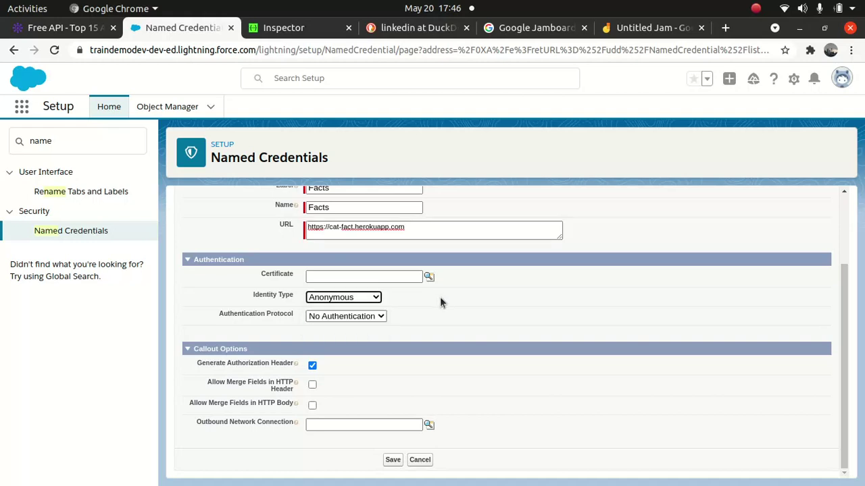
{"action": "left_click", "coordinate": [378, 317]}
{"action": "left_click", "coordinate": [378, 326]}
{"action": "left_click", "coordinate": [387, 306]}
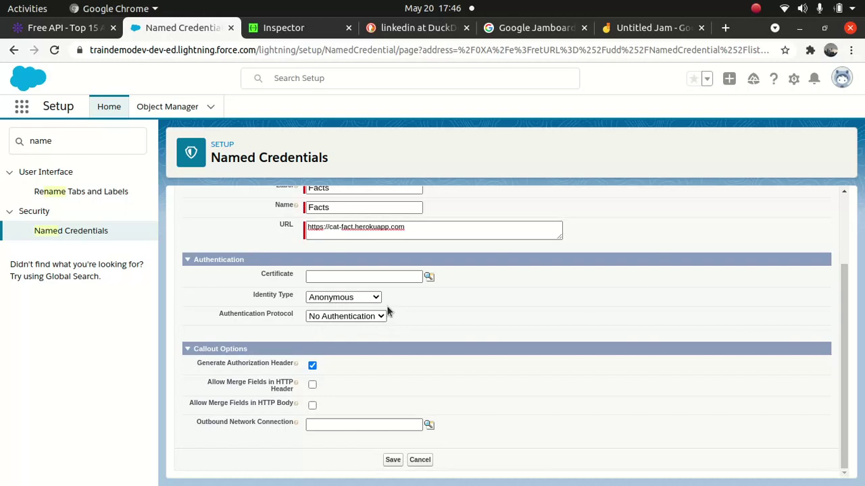
{"action": "left_click", "coordinate": [393, 460]}
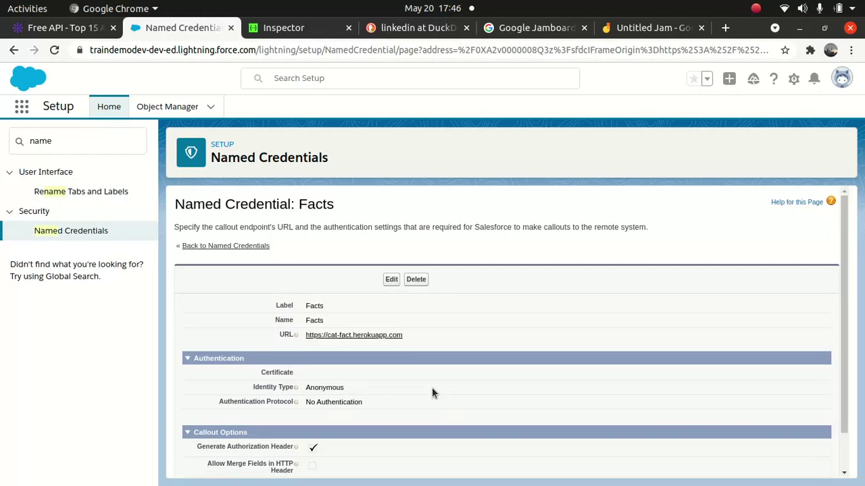
{"action": "scroll", "coordinate": [427, 299], "scroll_direction": "down", "scroll_amount": 1}
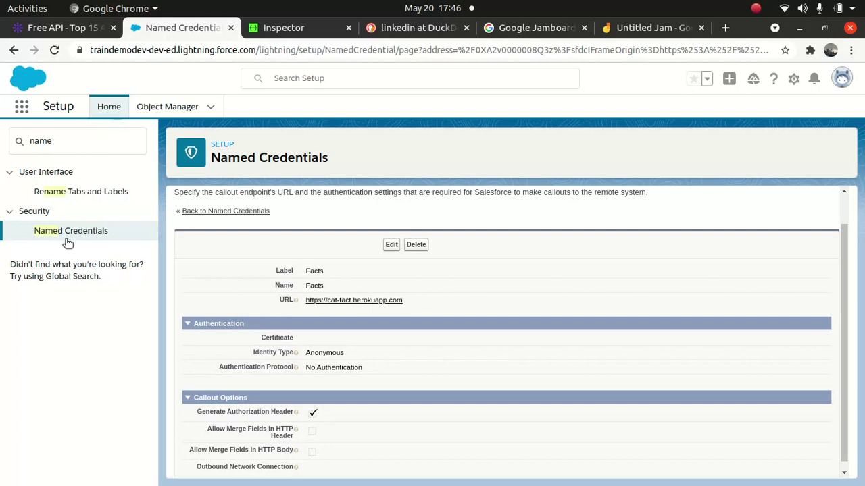
Step: Search the setup pages for "extern" and open External Services
{"action": "left_click", "coordinate": [76, 143]}
{"action": "key", "text": "ctrl+a"}
{"action": "key", "text": "BackSpace"}
{"action": "type", "text": "ex"}
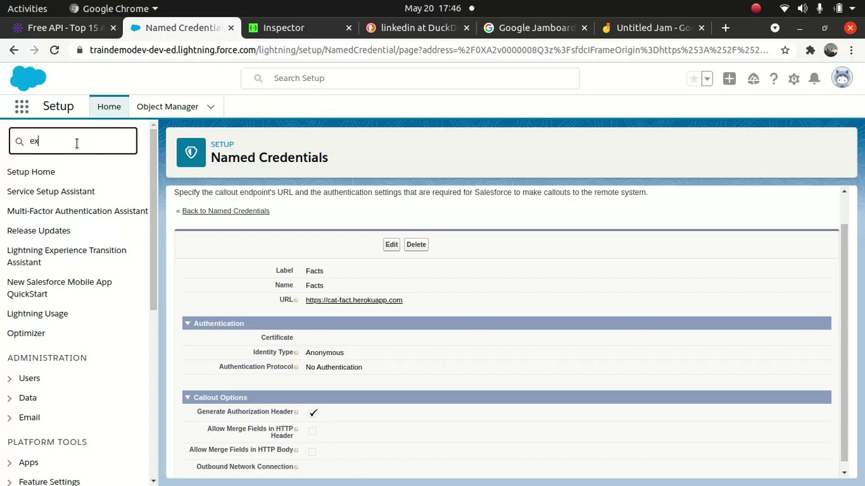
{"action": "type", "text": "tern"}
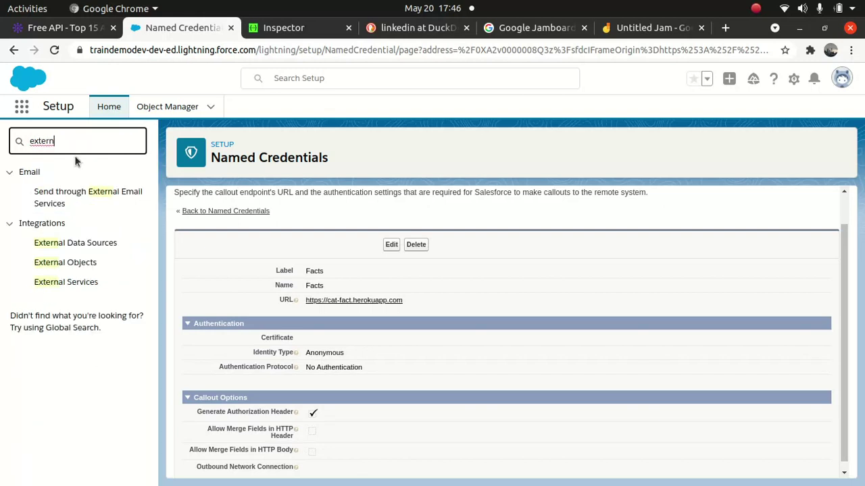
{"action": "left_click", "coordinate": [70, 284]}
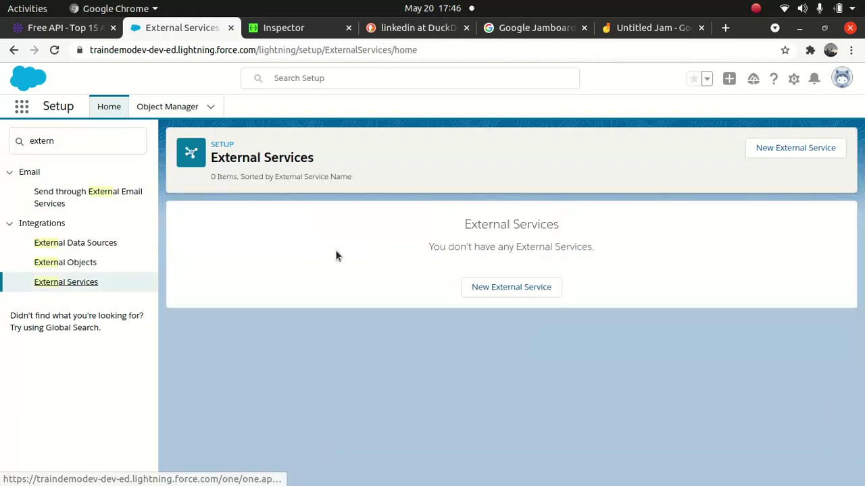
Step: Start a new external service and choose Service Schema Complete JSON as its schema source
{"action": "left_click", "coordinate": [493, 289]}
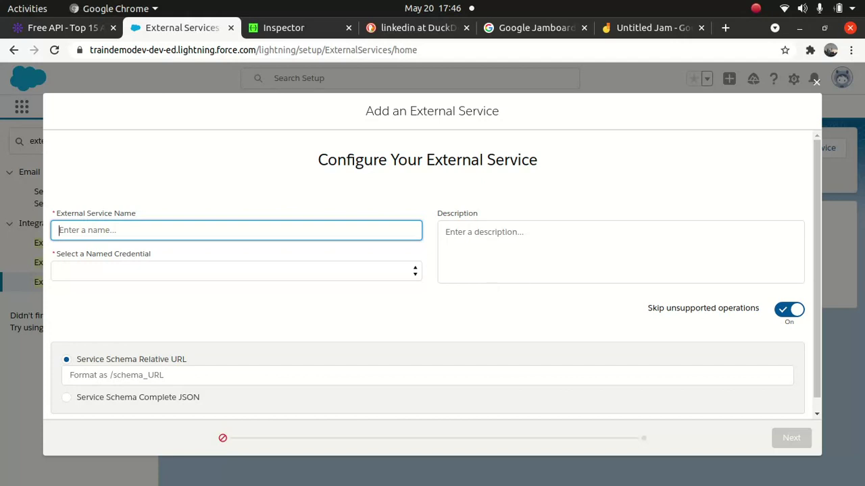
{"action": "left_click_drag", "start_coordinate": [817, 230], "coordinate": [822, 333]}
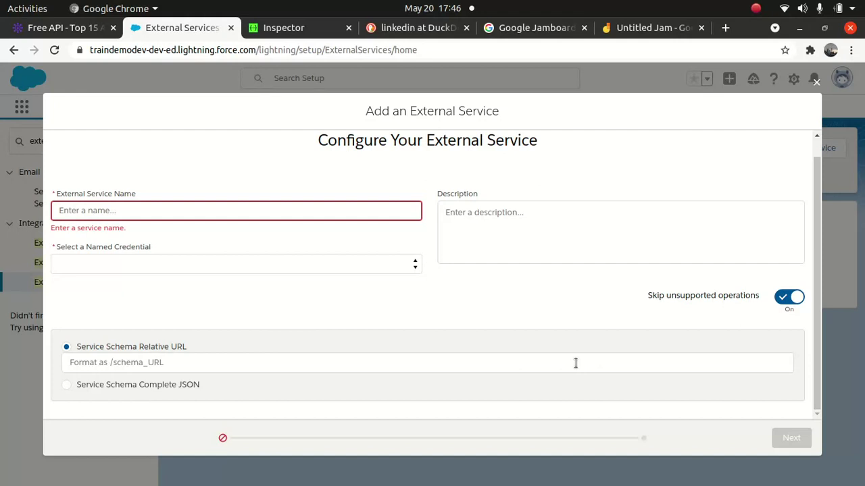
{"action": "left_click", "coordinate": [67, 384]}
Step: Switch to Postman to review the cat facts request and its response, and return to the external service form in Chrome
{"action": "mouse_move", "coordinate": [547, 476]}
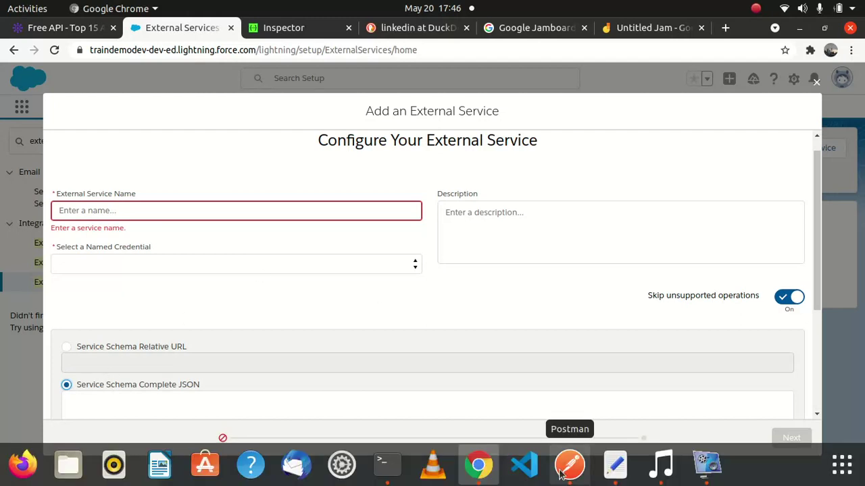
{"action": "left_click", "coordinate": [572, 473]}
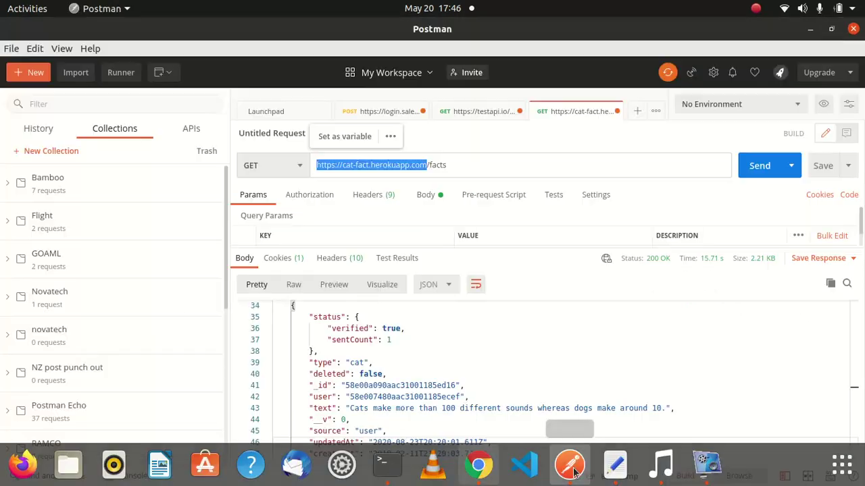
{"action": "left_click", "coordinate": [449, 363]}
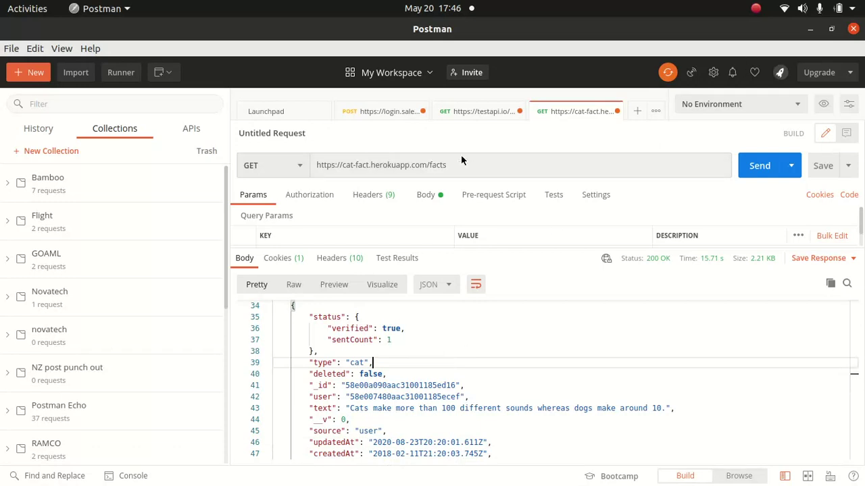
{"action": "left_click", "coordinate": [809, 29]}
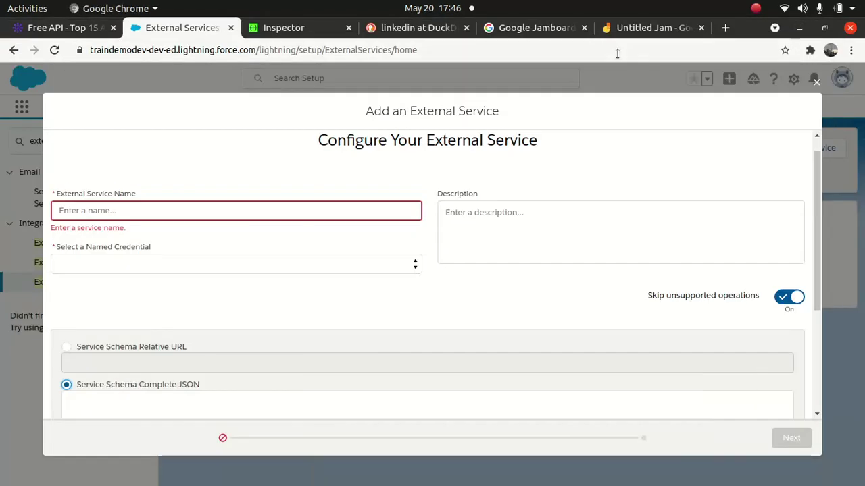
Step: Search the web for "swagger" in a new browser tab, open swagger.io and show its list of tools
{"action": "left_click", "coordinate": [725, 27]}
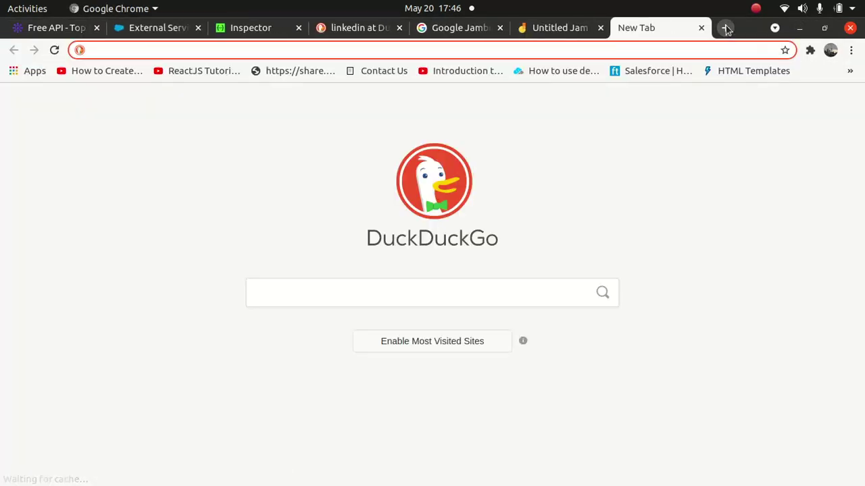
{"action": "type", "text": "swag"}
{"action": "key", "text": "Return"}
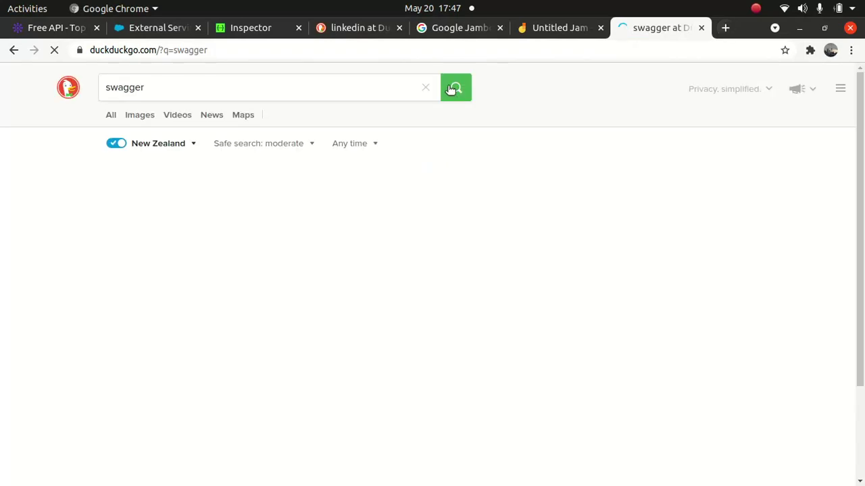
{"action": "left_click", "coordinate": [188, 176]}
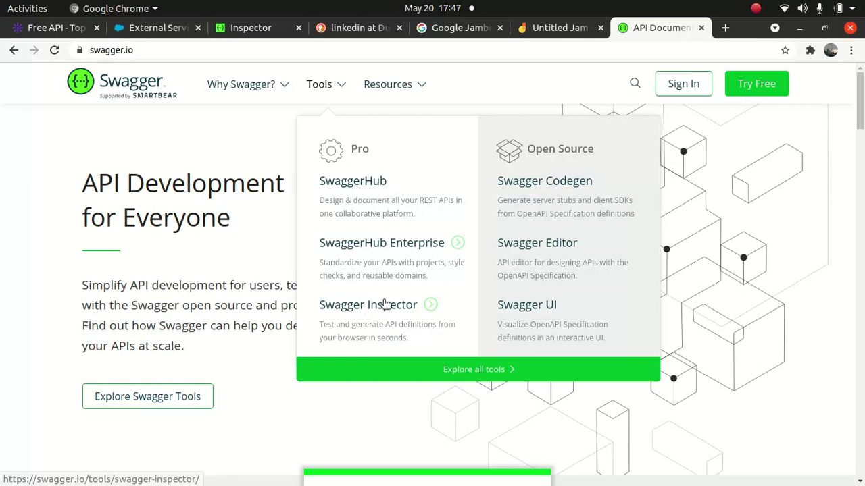
{"action": "left_click", "coordinate": [340, 86]}
{"action": "left_click", "coordinate": [340, 86]}
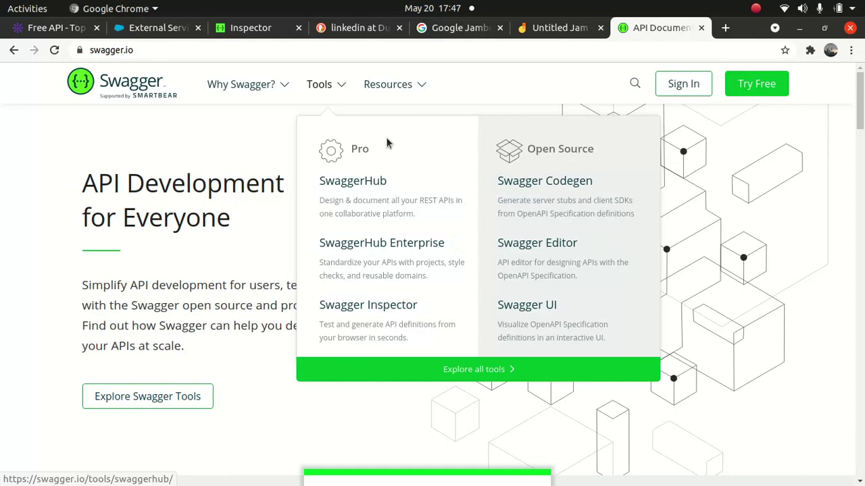
Step: Open the Swagger Inspector page, check the cat facts request address and its /facts path in Postman, and return to Swagger Inspector
{"action": "left_click", "coordinate": [253, 28]}
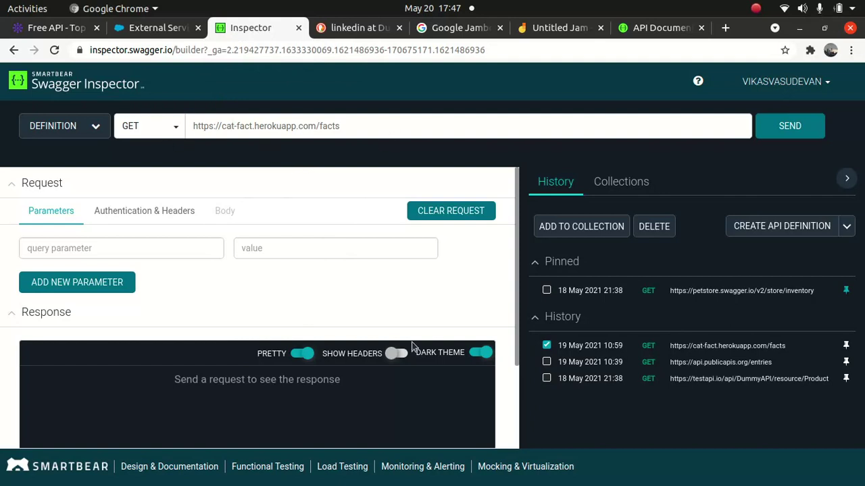
{"action": "left_click", "coordinate": [571, 471]}
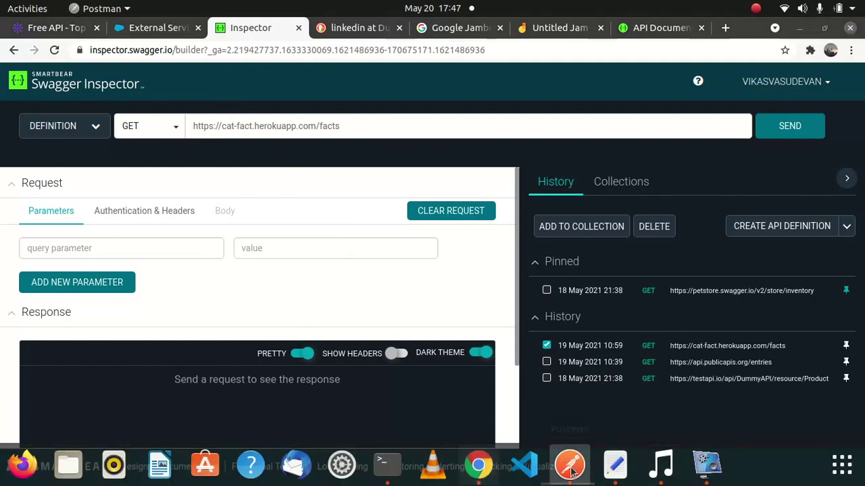
{"action": "double_click", "coordinate": [465, 165]}
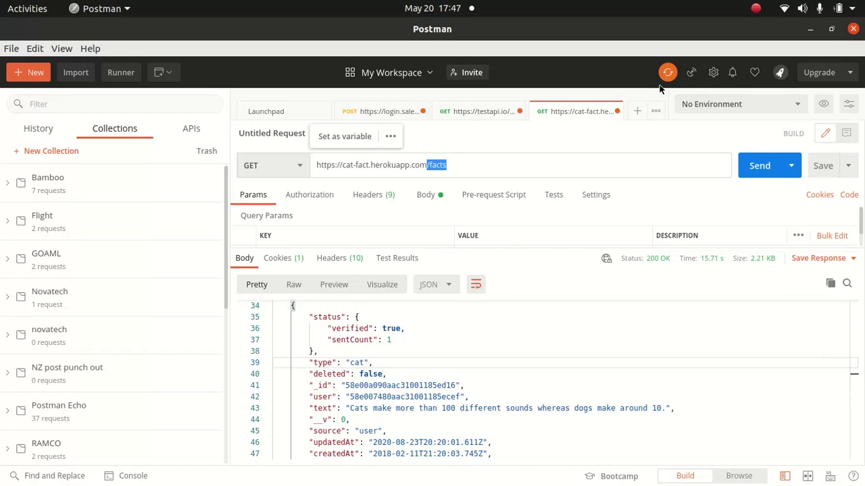
{"action": "left_click", "coordinate": [810, 30]}
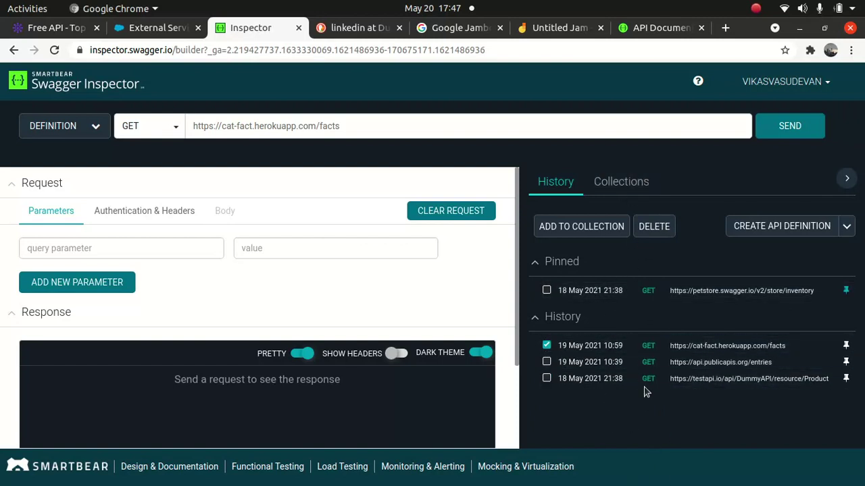
{"action": "left_click", "coordinate": [399, 128]}
{"action": "key", "text": "Return"}
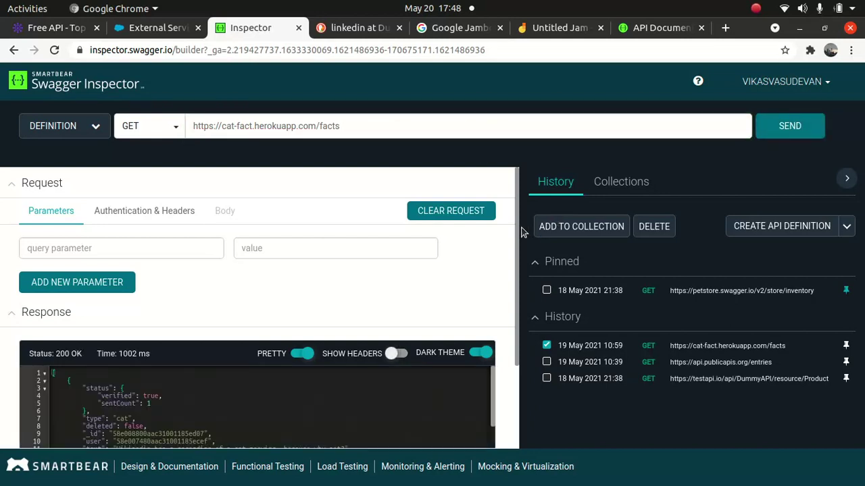
{"action": "scroll", "coordinate": [505, 310], "scroll_direction": "down", "scroll_amount": 3}
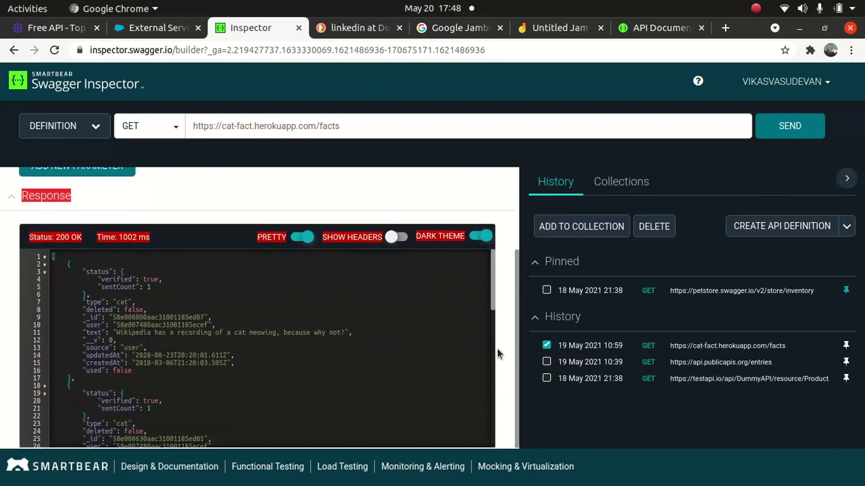
{"action": "left_click", "coordinate": [232, 299]}
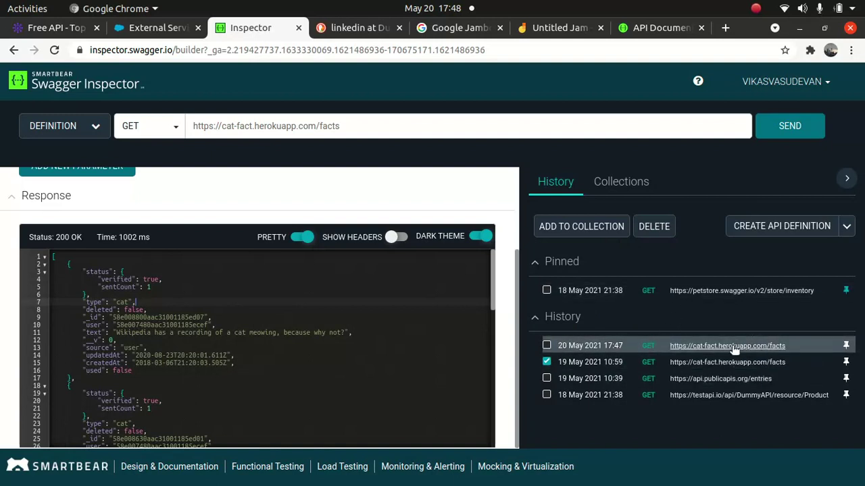
Step: Select only the newest cat-fact request in the history, create an API definition from it and continue to SwaggerHub
{"action": "left_click", "coordinate": [546, 346]}
{"action": "left_click", "coordinate": [546, 362]}
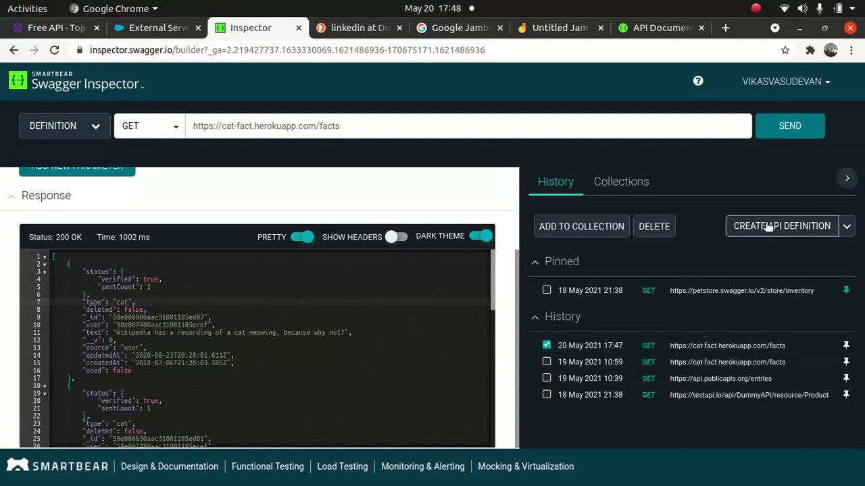
{"action": "left_click", "coordinate": [800, 226]}
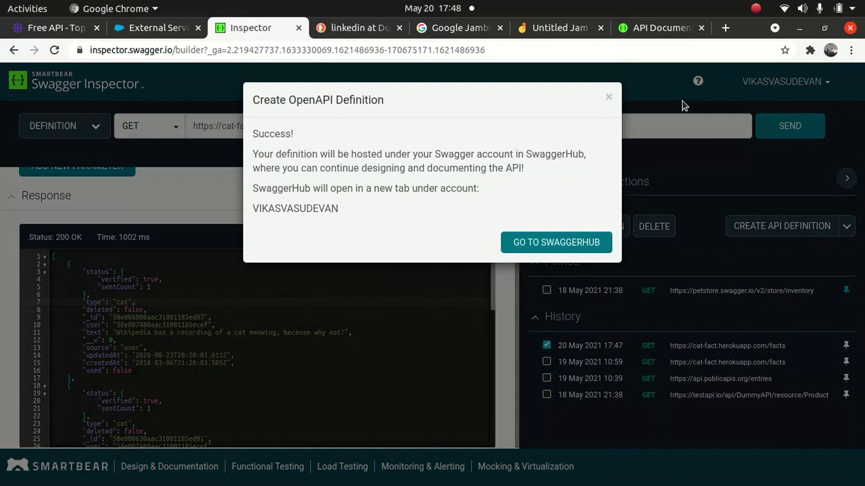
{"action": "left_click", "coordinate": [609, 98]}
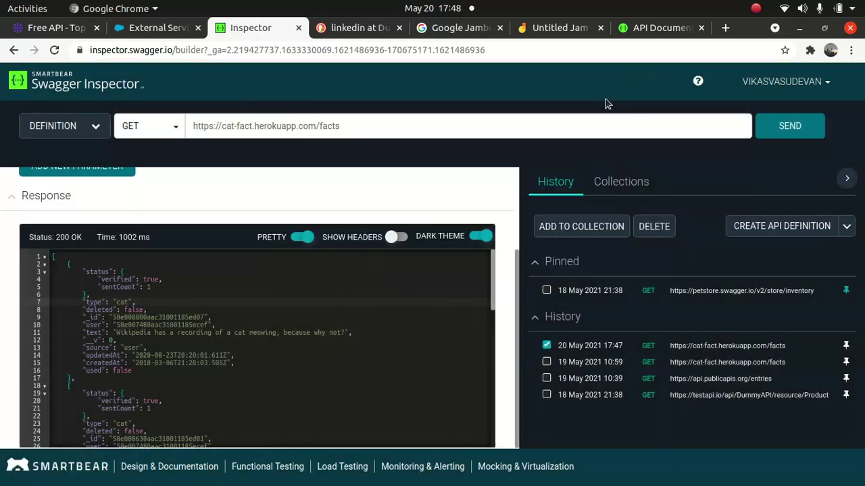
{"action": "left_click", "coordinate": [845, 228]}
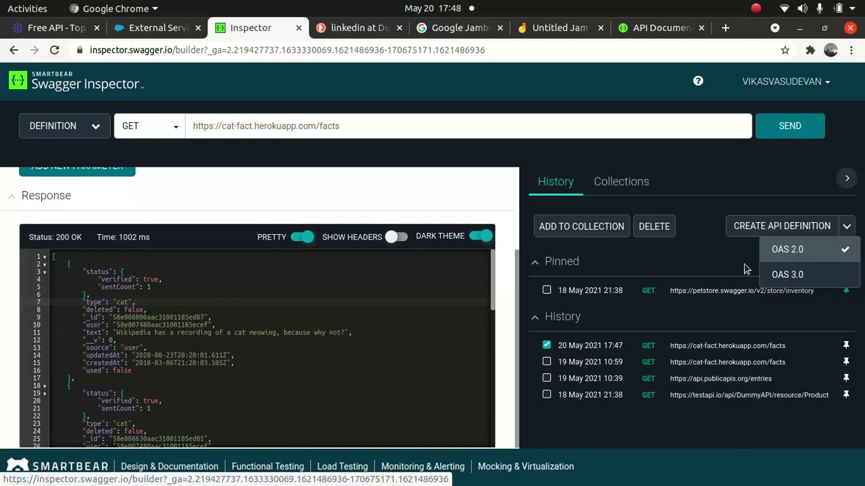
{"action": "left_click", "coordinate": [721, 260]}
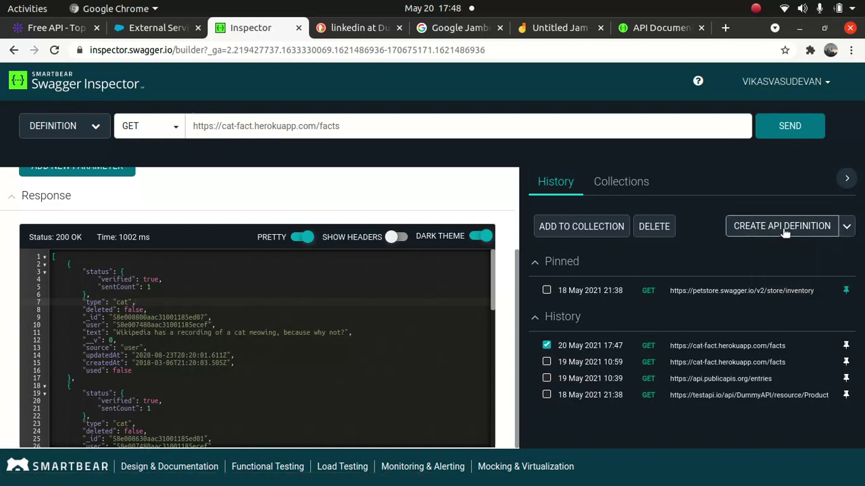
{"action": "left_click", "coordinate": [784, 230]}
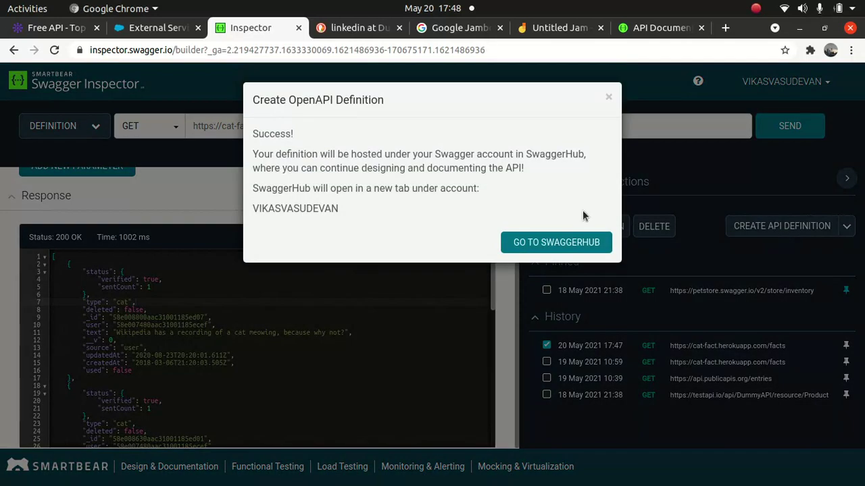
{"action": "left_click", "coordinate": [566, 246]}
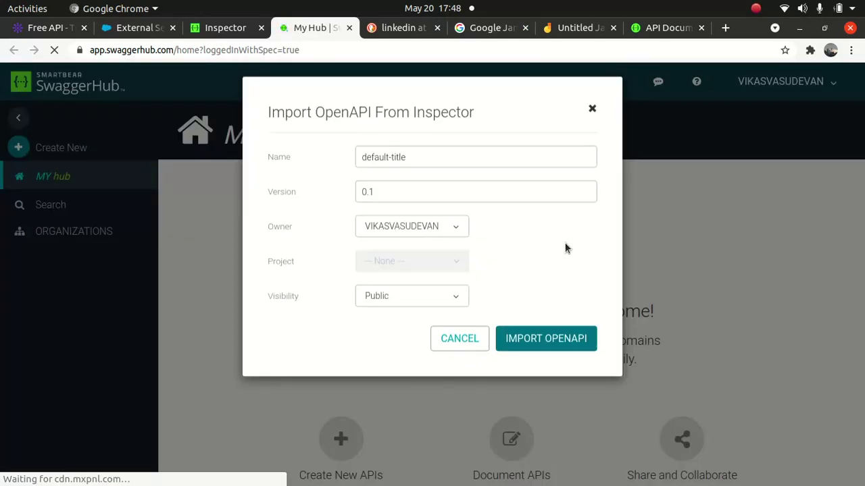
Step: Name the definition FactsAPI in the Inspector import form and import the OpenAPI into SwaggerHub
{"action": "left_click", "coordinate": [425, 194]}
{"action": "double_click", "coordinate": [415, 195]}
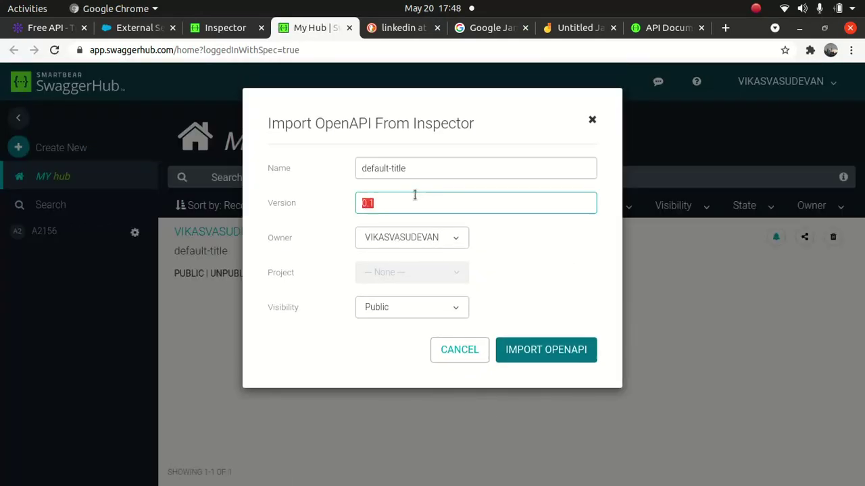
{"action": "left_click", "coordinate": [419, 167]}
{"action": "double_click", "coordinate": [420, 167]}
{"action": "key", "text": "BackSpace"}
{"action": "key", "text": "BackSpace"}
{"action": "key", "text": "BackSpace"}
{"action": "key", "text": "BackSpace"}
{"action": "key", "text": "BackSpace"}
{"action": "key", "text": "BackSpace"}
{"action": "key", "text": "BackSpace"}
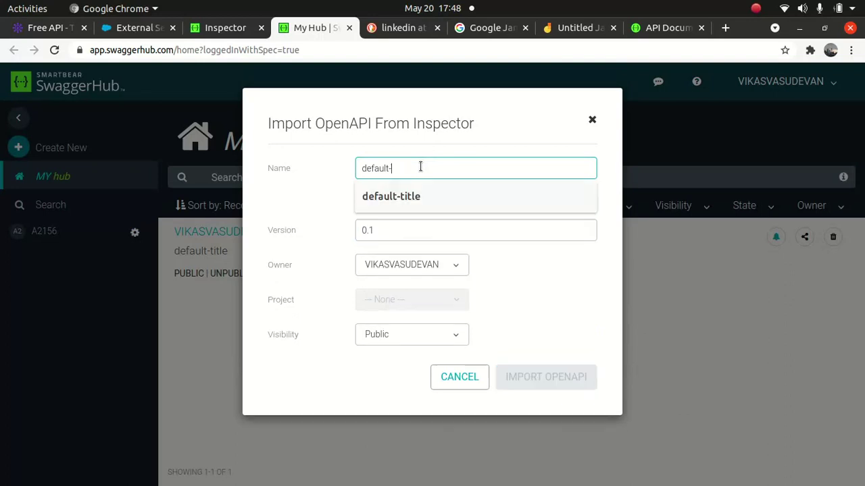
{"action": "key", "text": "BackSpace"}
{"action": "key", "text": "BackSpace"}
{"action": "type", "text": "Fact"}
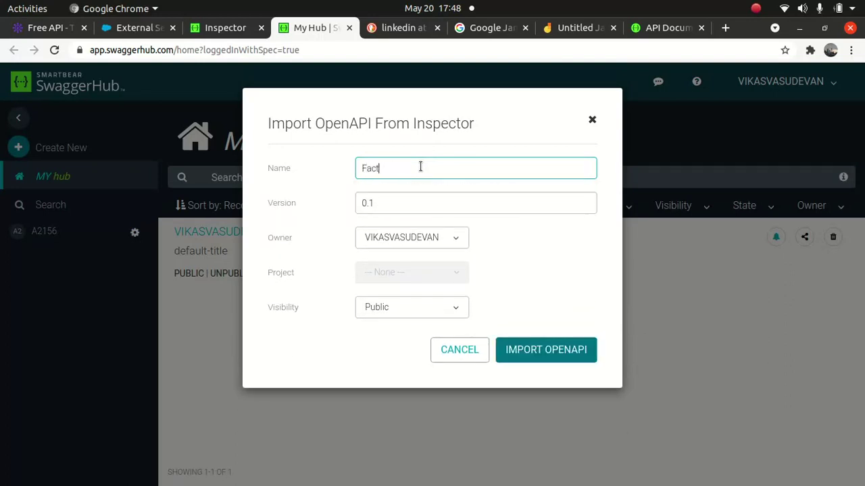
{"action": "type", "text": "sAPI"}
{"action": "left_click", "coordinate": [546, 350]}
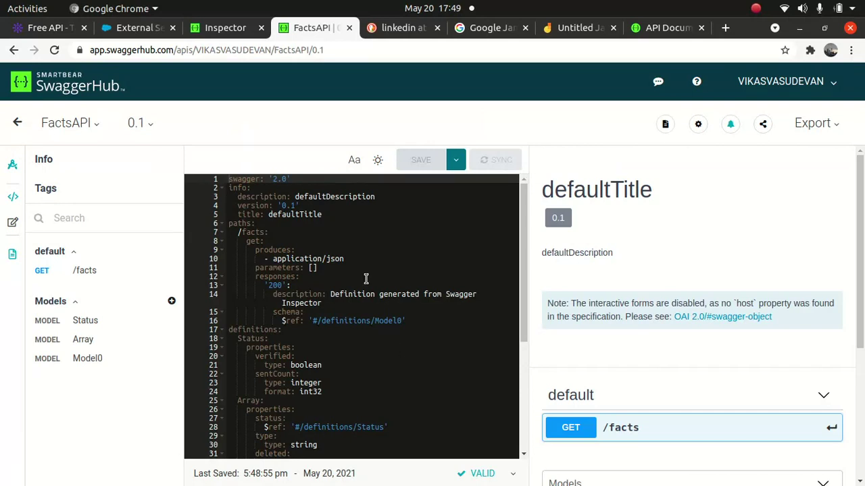
Step: Review the generated FactsAPI definition code and show the export options for downloading the API
{"action": "left_click_drag", "start_coordinate": [229, 188], "coordinate": [351, 394]}
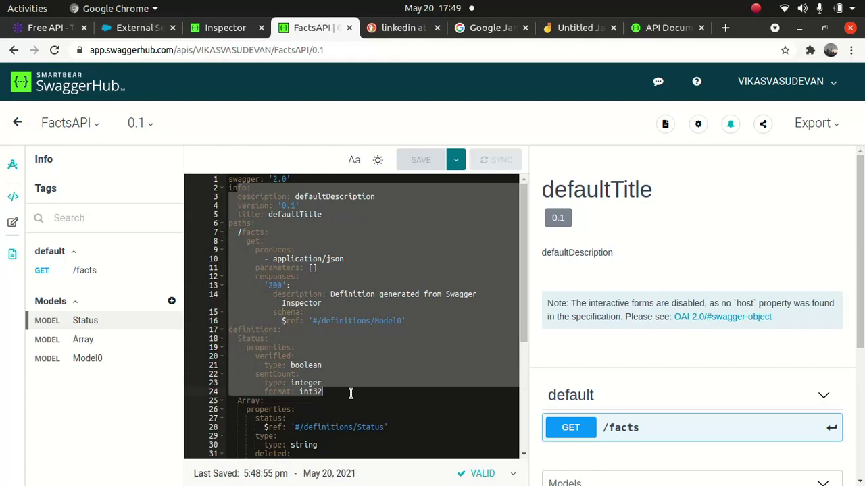
{"action": "left_click", "coordinate": [838, 129]}
{"action": "mouse_move", "coordinate": [801, 289]}
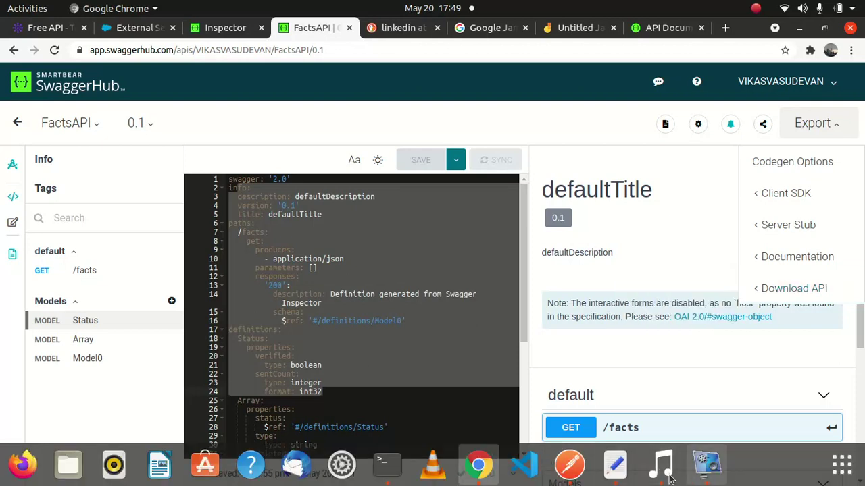
Step: Switch to Text Editor, copy the entire contents of the downloaded facts JSON definition file, and return to Chrome
{"action": "left_click", "coordinate": [616, 473]}
{"action": "left_click", "coordinate": [281, 180]}
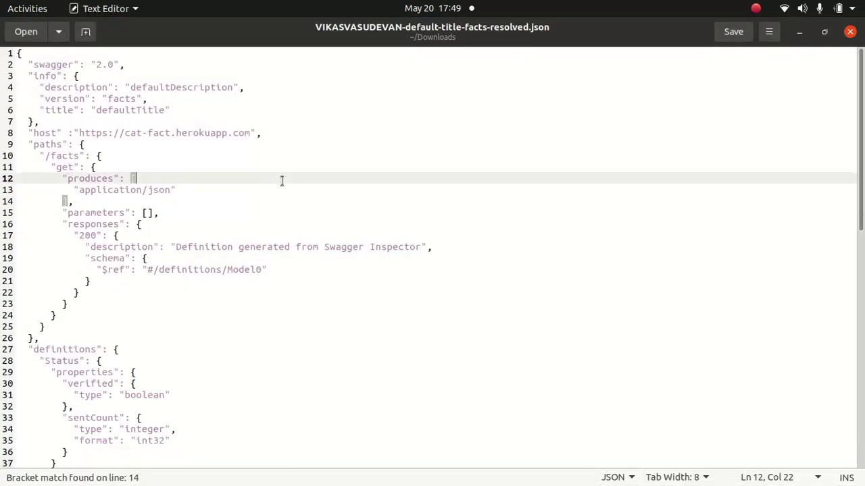
{"action": "key", "text": "ctrl+a"}
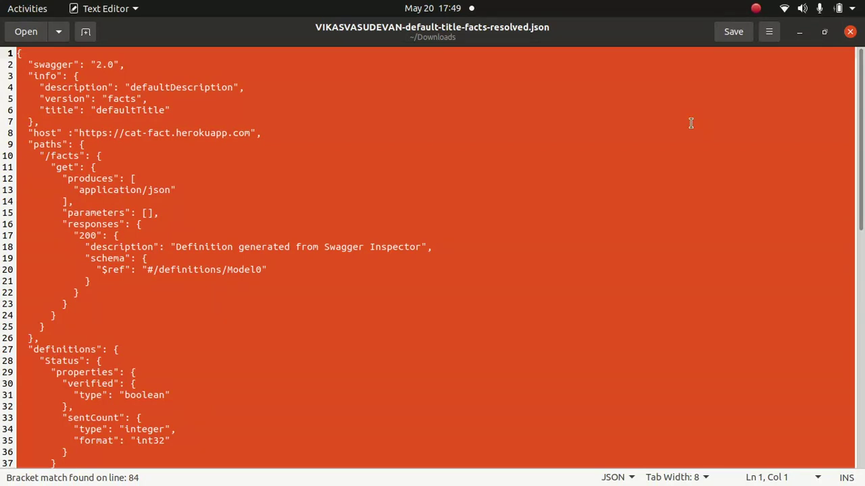
{"action": "left_click", "coordinate": [798, 32]}
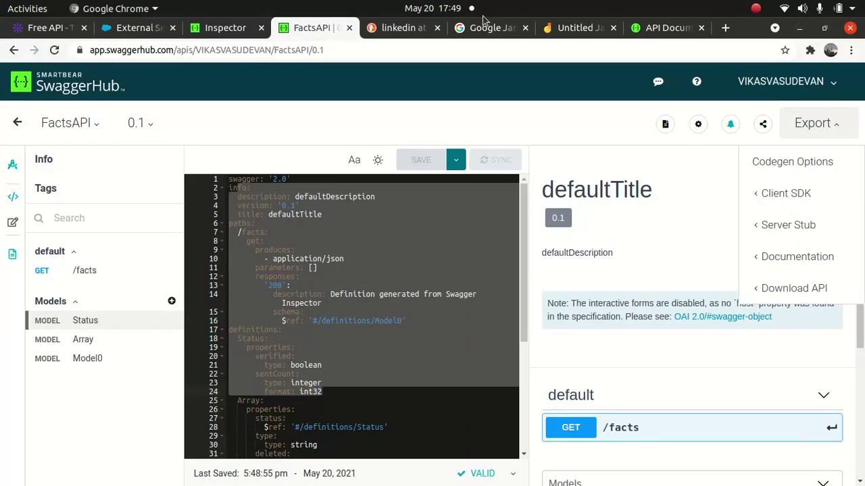
Step: Return to the Salesforce external service form, name the service Facts and select the Facts named credential
{"action": "left_click", "coordinate": [135, 28]}
{"action": "left_click", "coordinate": [217, 212]}
{"action": "type", "text": "fACTS"}
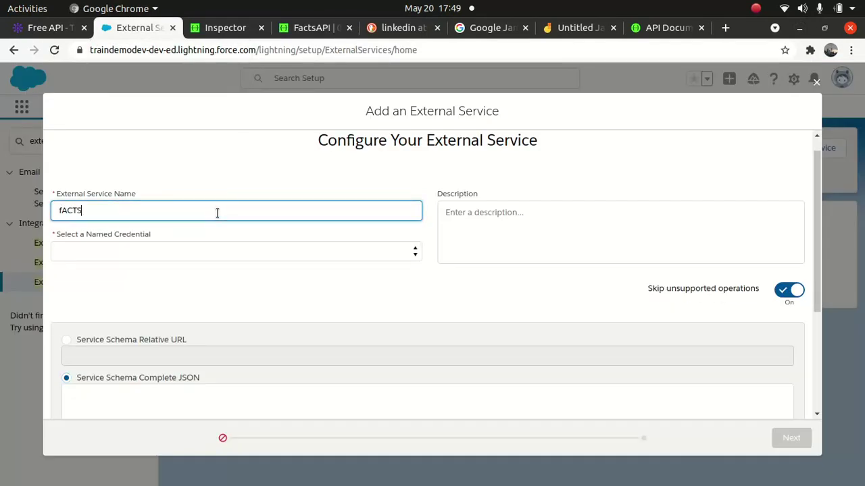
{"action": "type", "text": "acts"}
{"action": "key", "text": "Tab"}
{"action": "left_click", "coordinate": [331, 269]}
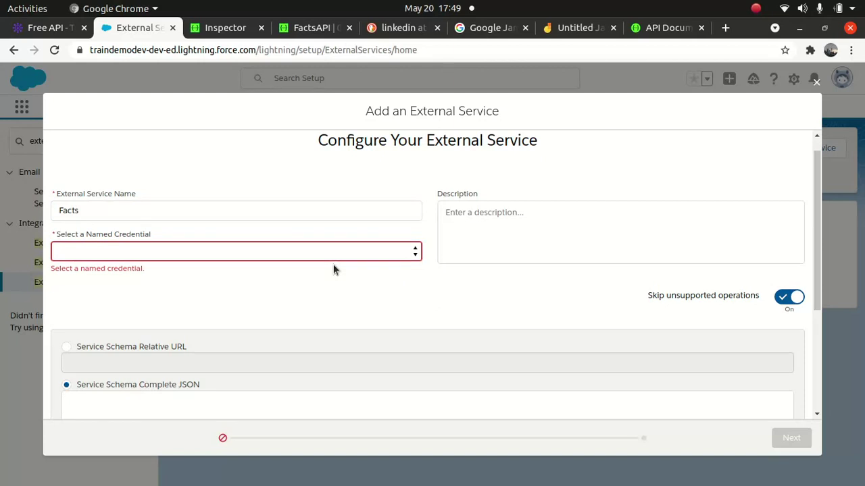
{"action": "left_click", "coordinate": [414, 250]}
{"action": "left_click", "coordinate": [264, 279]}
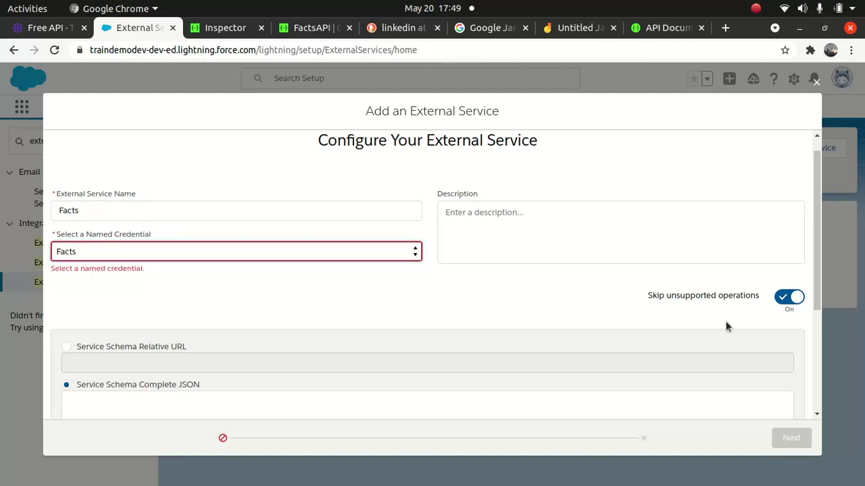
Step: Enter "This is a facts" as the external service's description
{"action": "left_click", "coordinate": [648, 231]}
{"action": "type", "text": "TH"}
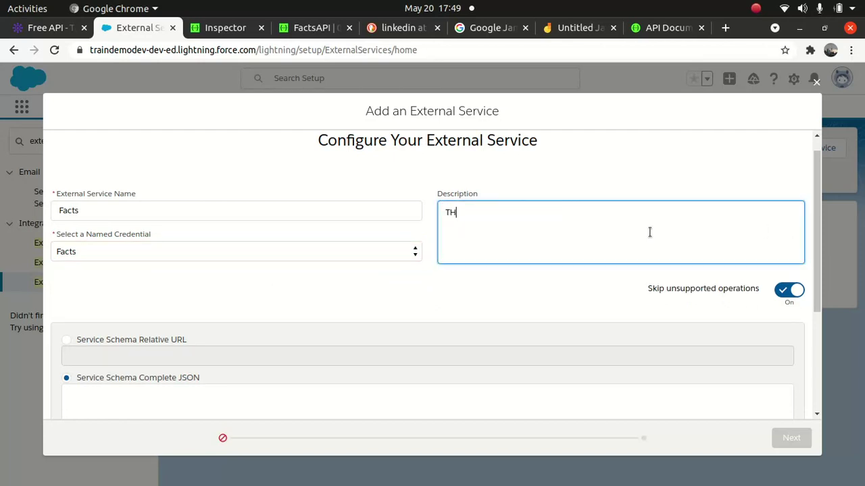
{"action": "type", "text": "is"}
{"action": "key", "text": "BackSpace"}
{"action": "key", "text": "BackSpace"}
{"action": "key", "text": "BackSpace"}
{"action": "key", "text": "BackSpace"}
{"action": "type", "text": "tHI"}
{"action": "type", "text": "his"}
{"action": "type", "text": " is a facts"}
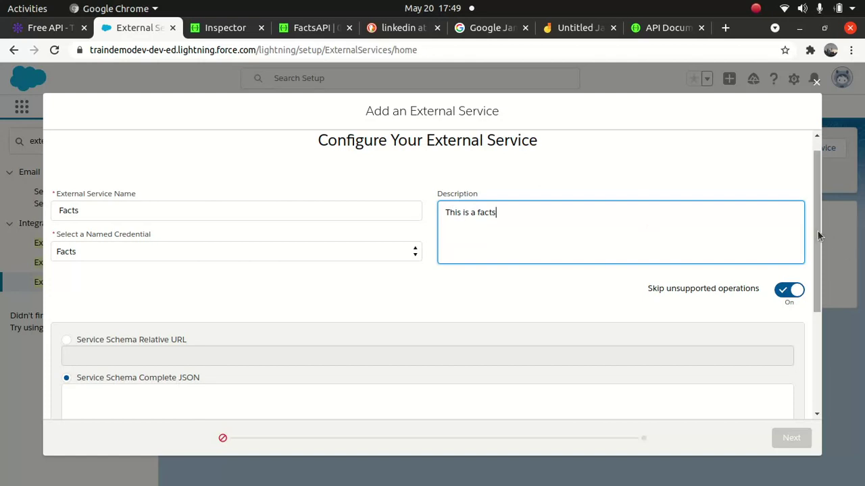
Step: Paste the copied JSON definition into the Service Schema Complete JSON field
{"action": "left_click_drag", "start_coordinate": [816, 229], "coordinate": [817, 344]}
{"action": "left_click", "coordinate": [162, 251]}
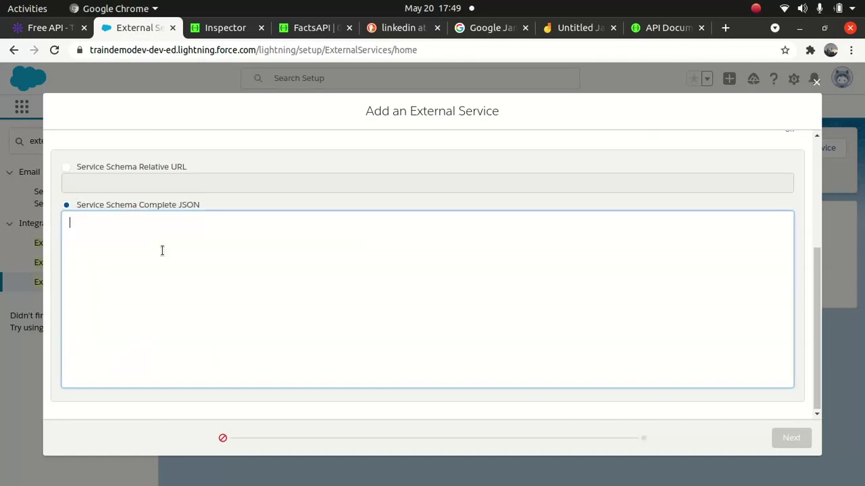
{"action": "key", "text": "ctrl+v"}
Step: Review the host URL and the /facts path in the pasted JSON service schema
{"action": "left_click_drag", "start_coordinate": [788, 363], "coordinate": [781, 252]}
{"action": "left_click", "coordinate": [351, 253]}
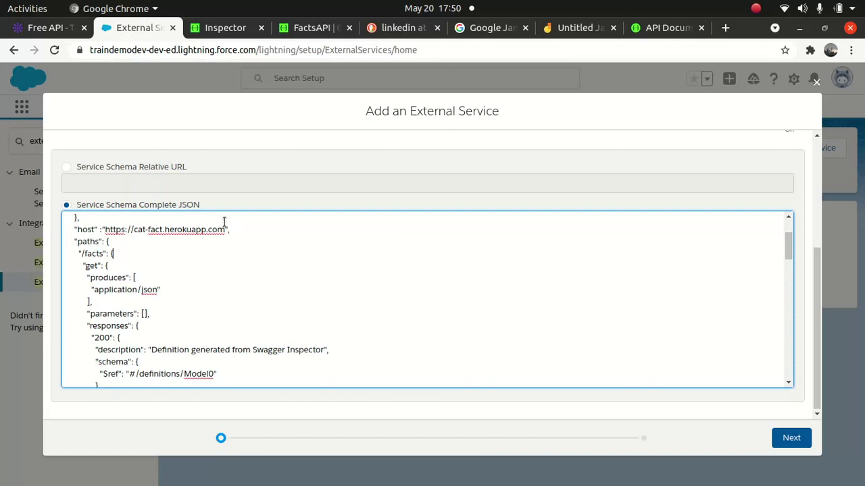
{"action": "left_click_drag", "start_coordinate": [73, 230], "coordinate": [239, 228]}
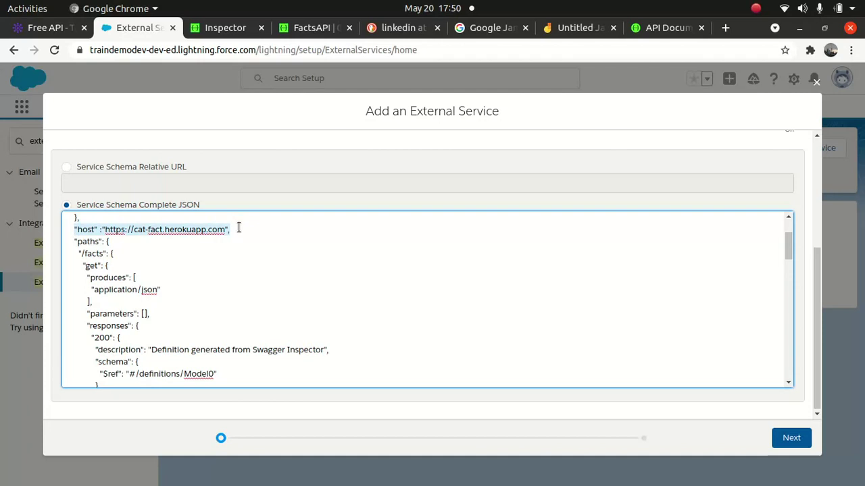
{"action": "left_click", "coordinate": [238, 229]}
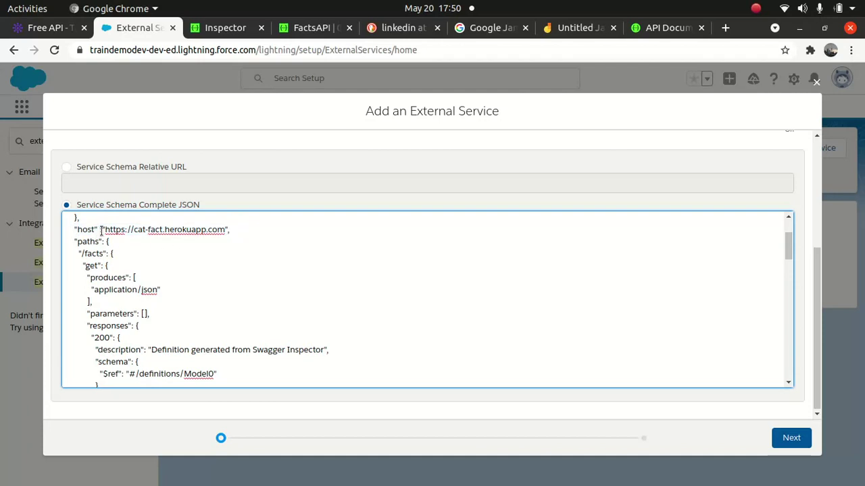
{"action": "left_click_drag", "start_coordinate": [105, 230], "coordinate": [223, 229]}
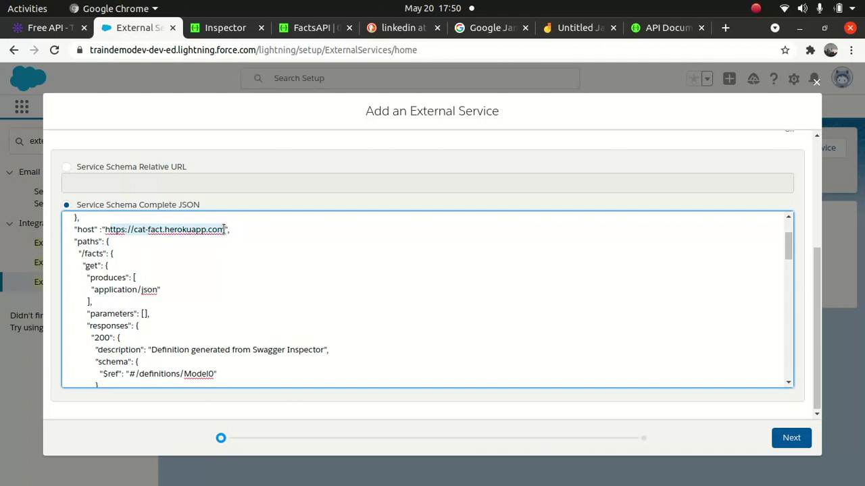
{"action": "left_click", "coordinate": [174, 260]}
{"action": "double_click", "coordinate": [95, 254]}
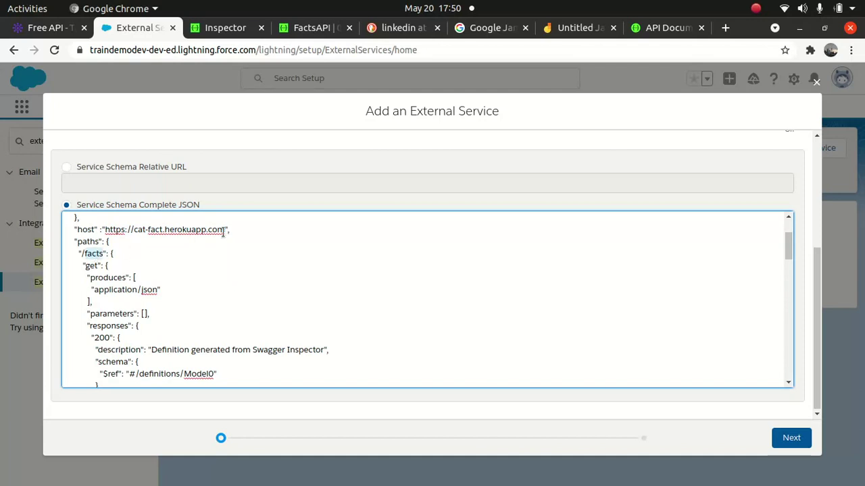
Step: Switch to Postman, compare the cat facts request's base URL and /facts path with the schema, and return to Chrome
{"action": "mouse_move", "coordinate": [432, 476]}
{"action": "left_click", "coordinate": [567, 466]}
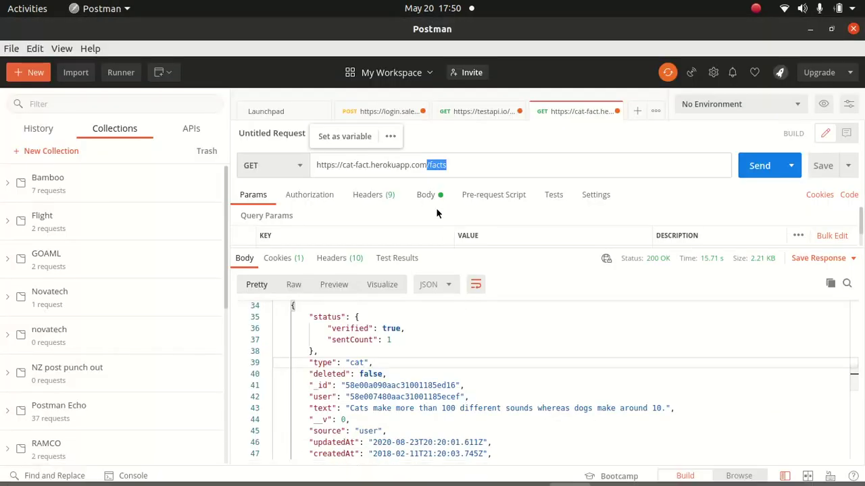
{"action": "left_click", "coordinate": [428, 165]}
{"action": "double_click", "coordinate": [436, 164]}
{"action": "left_click_drag", "start_coordinate": [427, 165], "coordinate": [312, 162]}
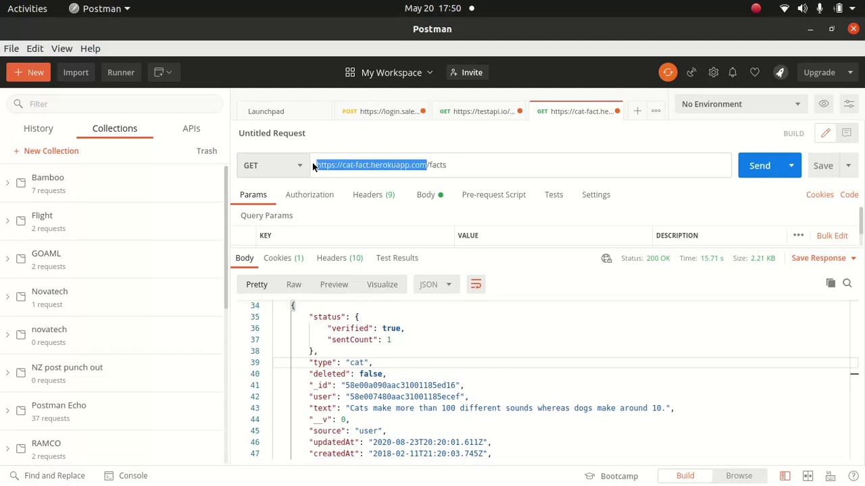
{"action": "left_click", "coordinate": [459, 164]}
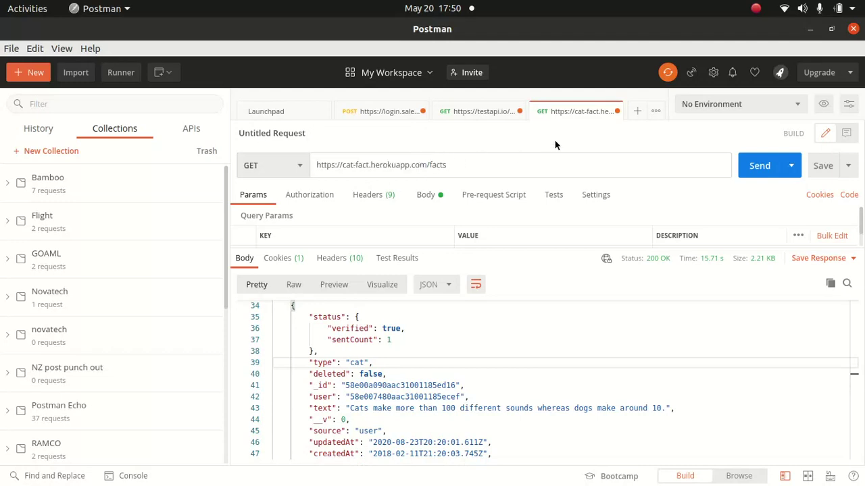
{"action": "left_click", "coordinate": [811, 29]}
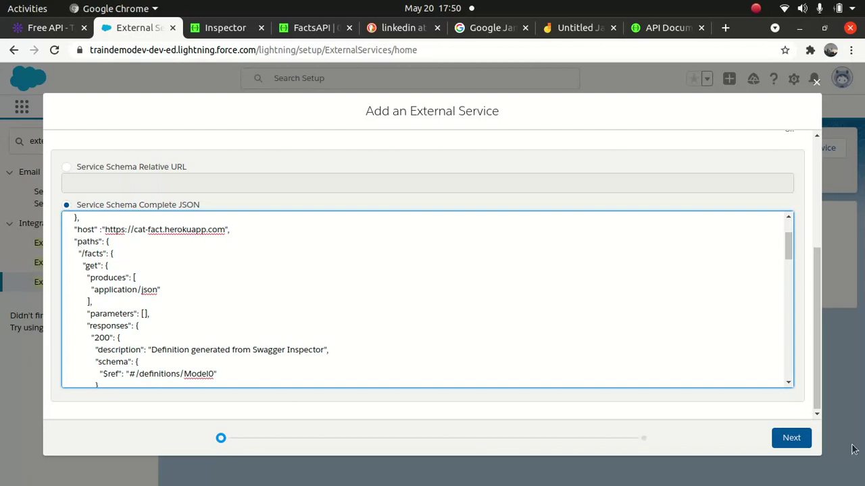
Step: Proceed to the schema's generated getFacts action and finish adding the Facts external service
{"action": "left_click", "coordinate": [797, 441]}
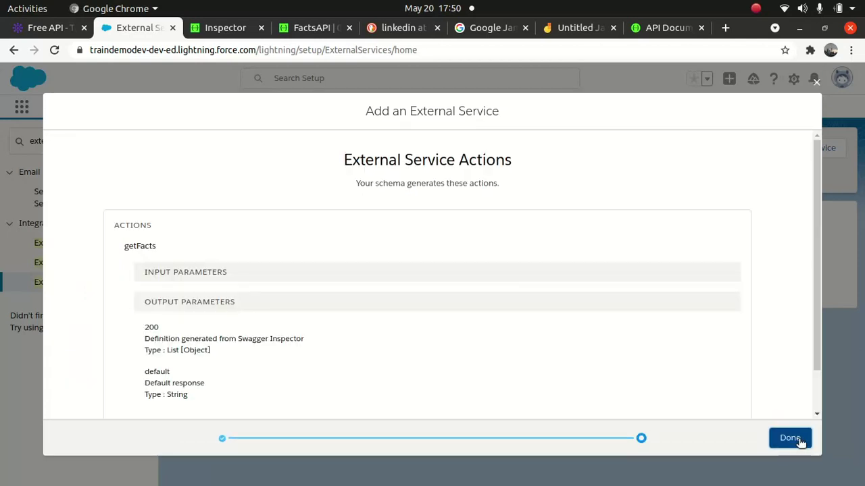
{"action": "double_click", "coordinate": [140, 246]}
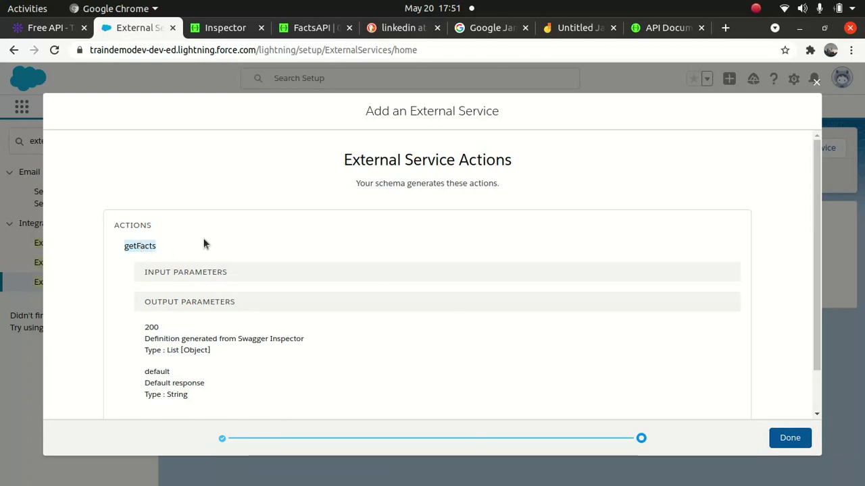
{"action": "left_click", "coordinate": [792, 440]}
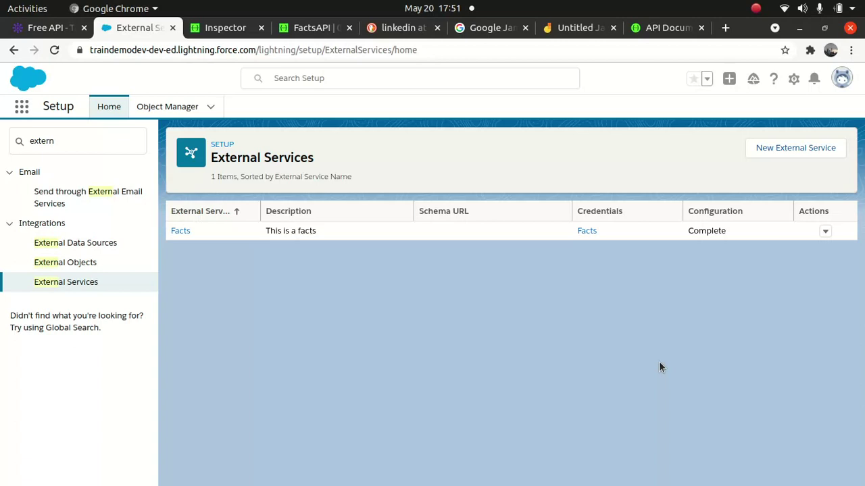
Step: Search Setup for "flow" and open the Flows page
{"action": "left_click", "coordinate": [62, 150]}
{"action": "key", "text": "ctrl+a"}
{"action": "type", "text": "flow"}
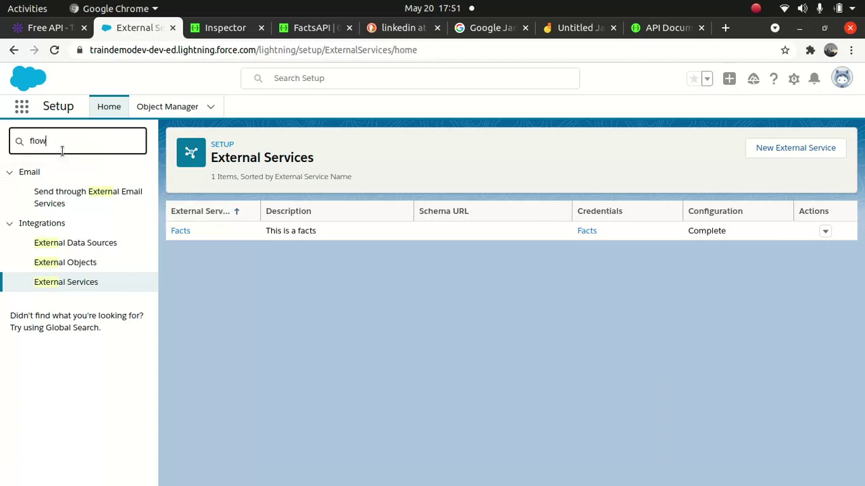
{"action": "left_click", "coordinate": [50, 271]}
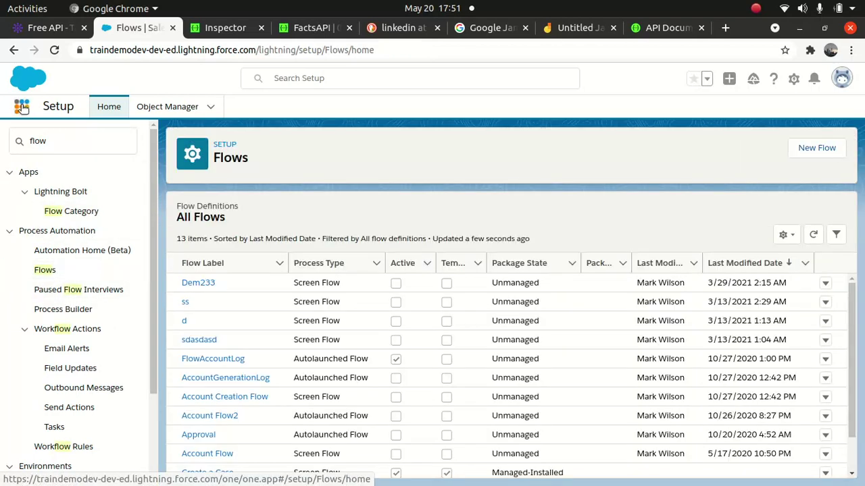
{"action": "left_click", "coordinate": [22, 107]}
{"action": "type", "text": "acc"}
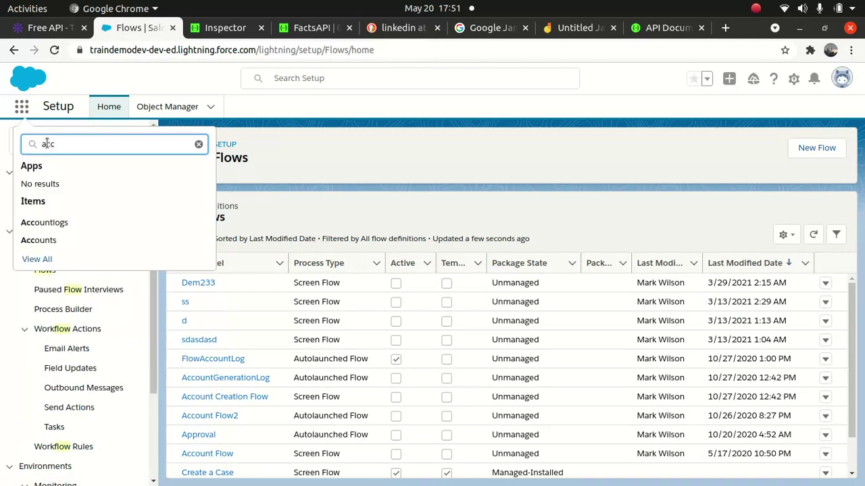
{"action": "left_click", "coordinate": [52, 241]}
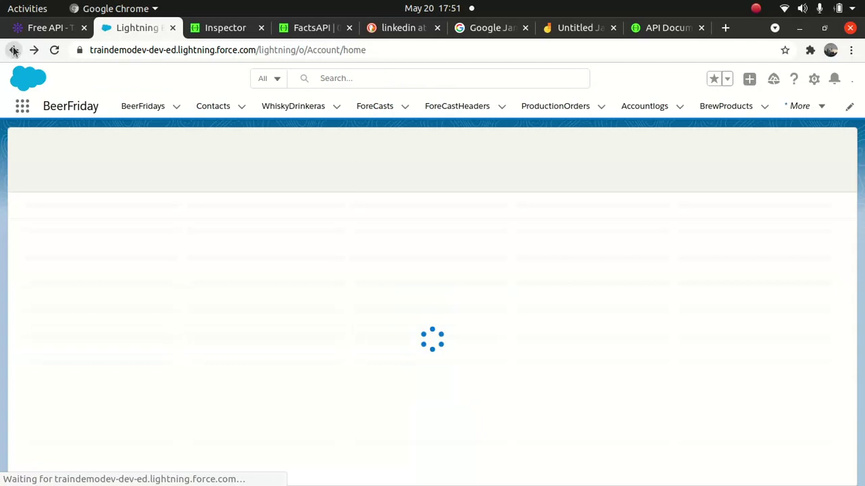
{"action": "left_click", "coordinate": [13, 50]}
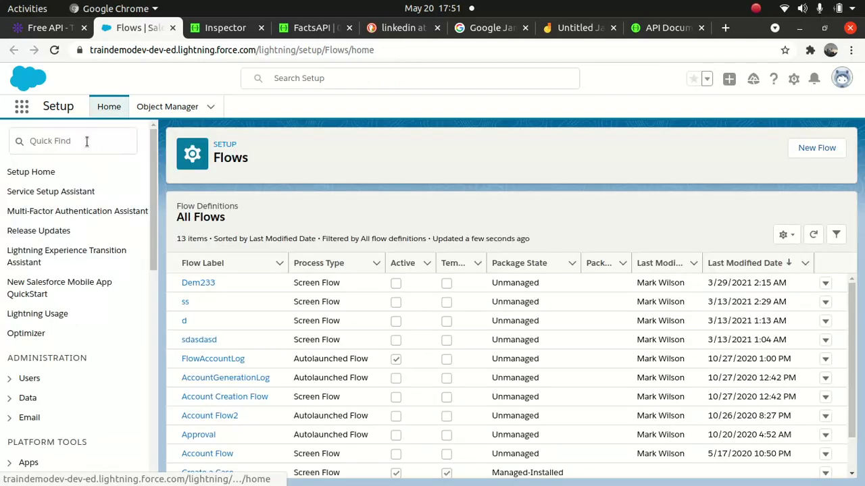
Step: Search the App Launcher for "acco", open Accounts in a new browser tab and switch to that tab
{"action": "left_click", "coordinate": [23, 110]}
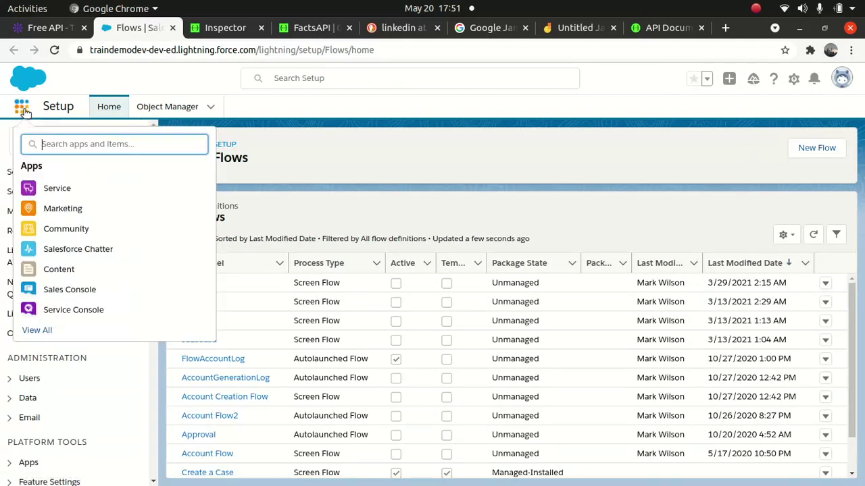
{"action": "type", "text": "flow"}
{"action": "key", "text": "BackSpace"}
{"action": "key", "text": "BackSpace"}
{"action": "key", "text": "BackSpace"}
{"action": "key", "text": "BackSpace"}
{"action": "type", "text": "acco"}
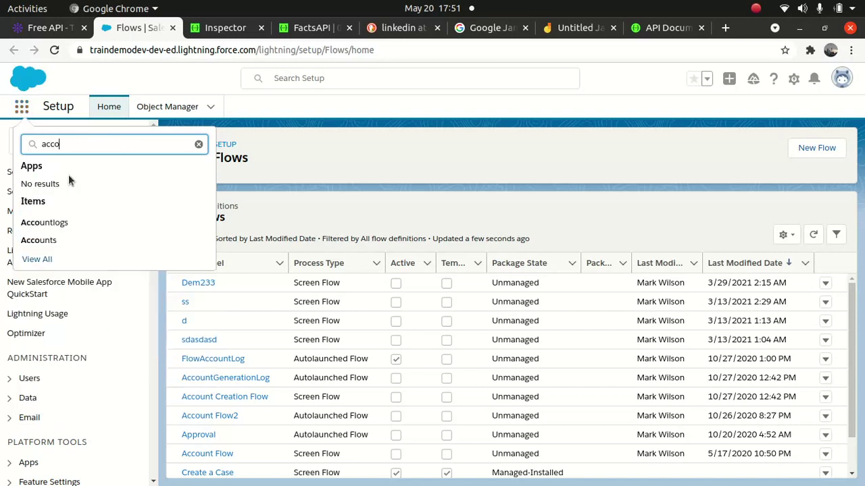
{"action": "right_click", "coordinate": [45, 237]}
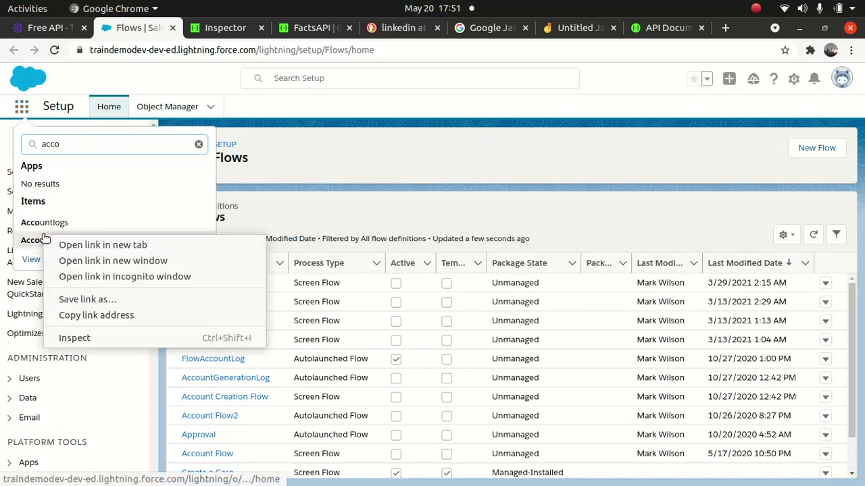
{"action": "left_click", "coordinate": [92, 243]}
{"action": "key", "text": "Escape"}
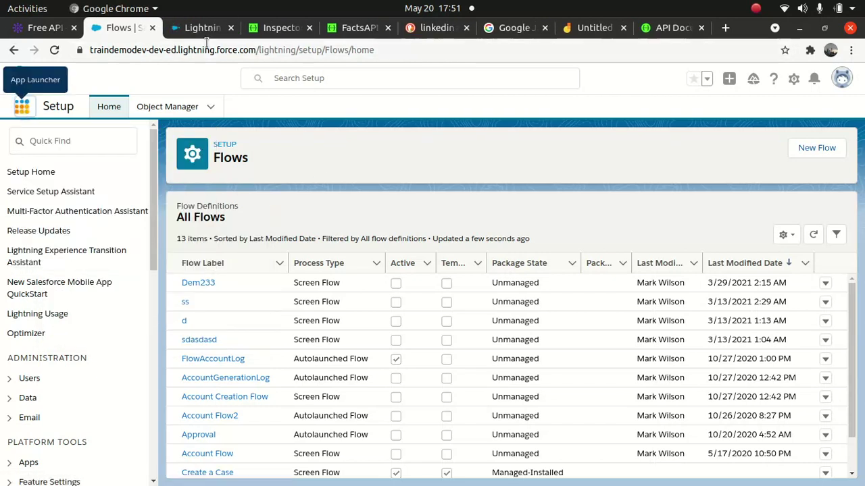
{"action": "left_click", "coordinate": [201, 27]}
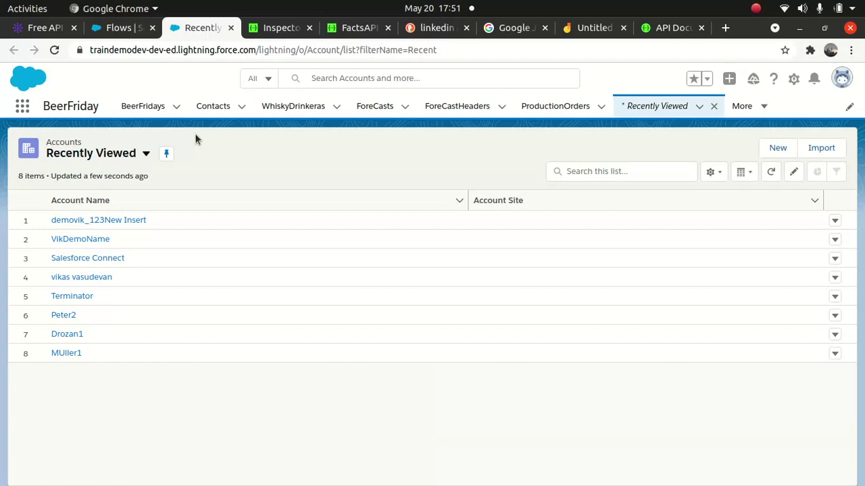
Step: Open the second recently viewed account and show its Chatter feed
{"action": "left_click", "coordinate": [92, 240]}
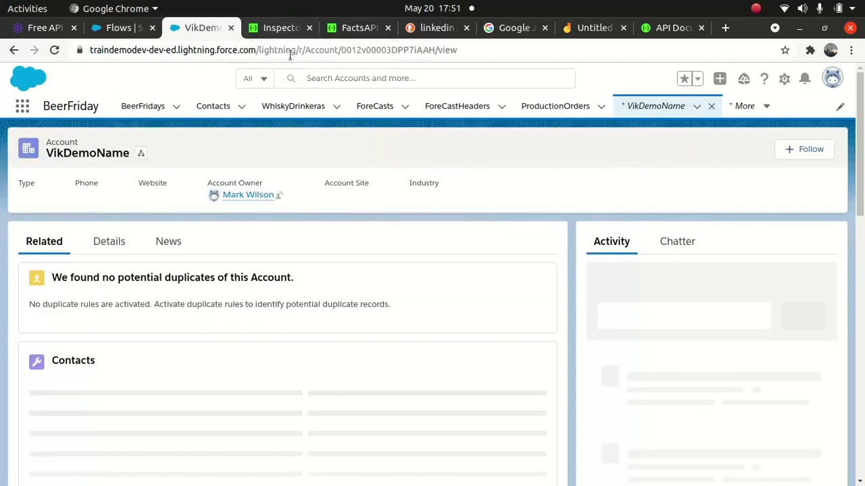
{"action": "left_click", "coordinate": [675, 243]}
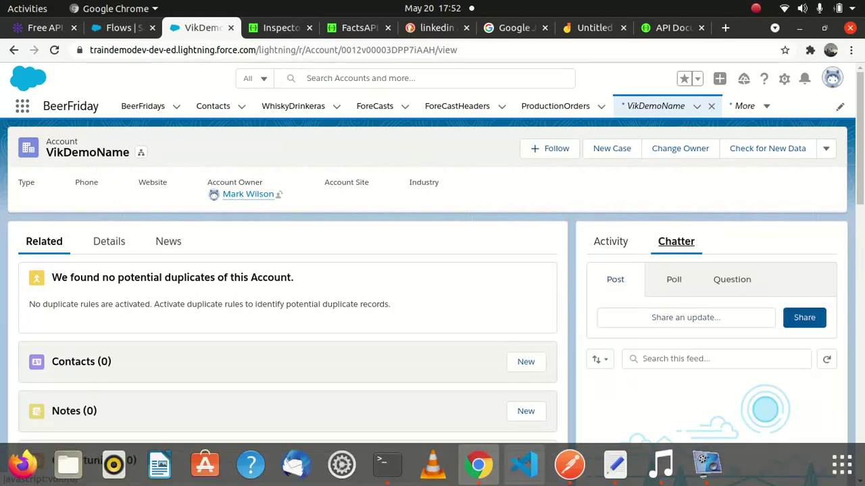
Step: Switch to Postman, examine the text values of several facts in the cat facts response, and return to Chrome
{"action": "left_click", "coordinate": [569, 464]}
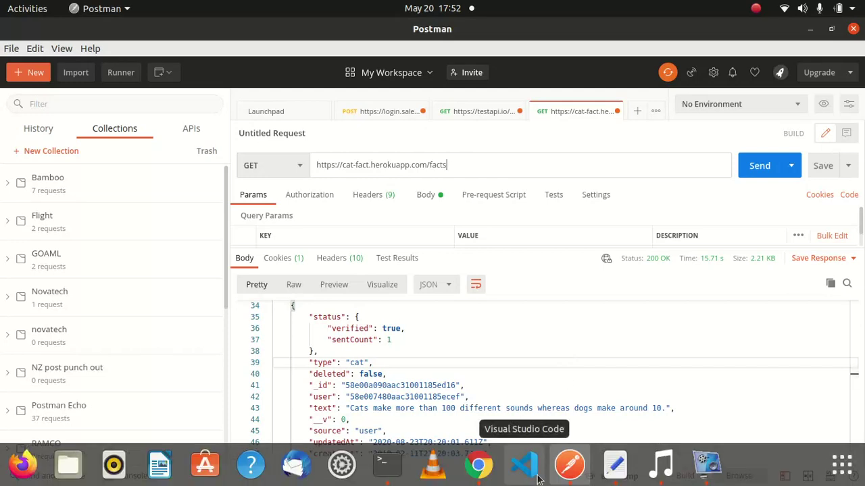
{"action": "left_click", "coordinate": [491, 353]}
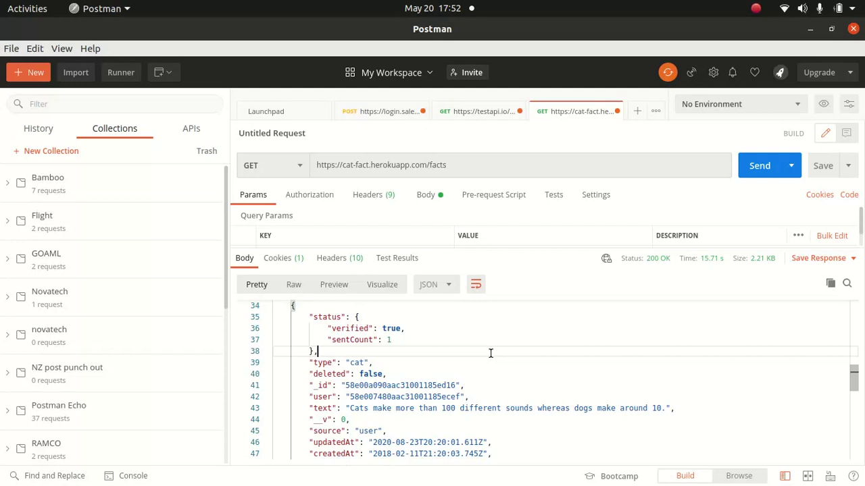
{"action": "left_click_drag", "start_coordinate": [669, 408], "coordinate": [340, 408]}
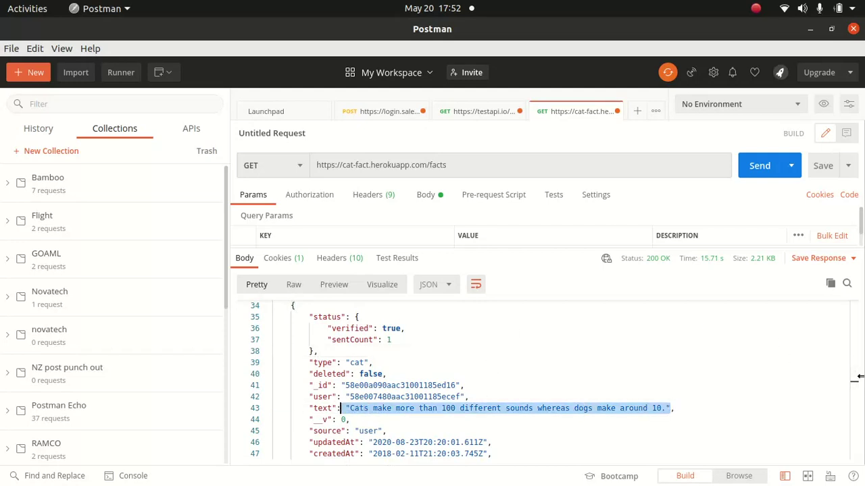
{"action": "left_click_drag", "start_coordinate": [853, 378], "coordinate": [858, 303]}
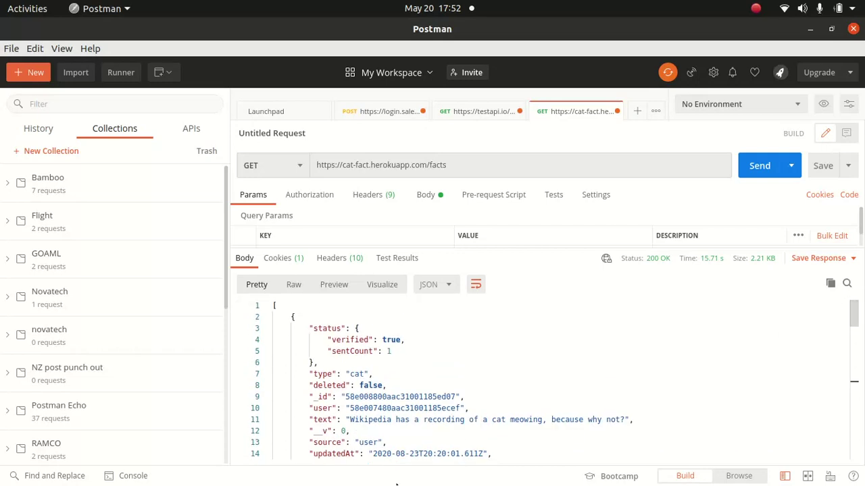
{"action": "left_click_drag", "start_coordinate": [316, 420], "coordinate": [629, 419]}
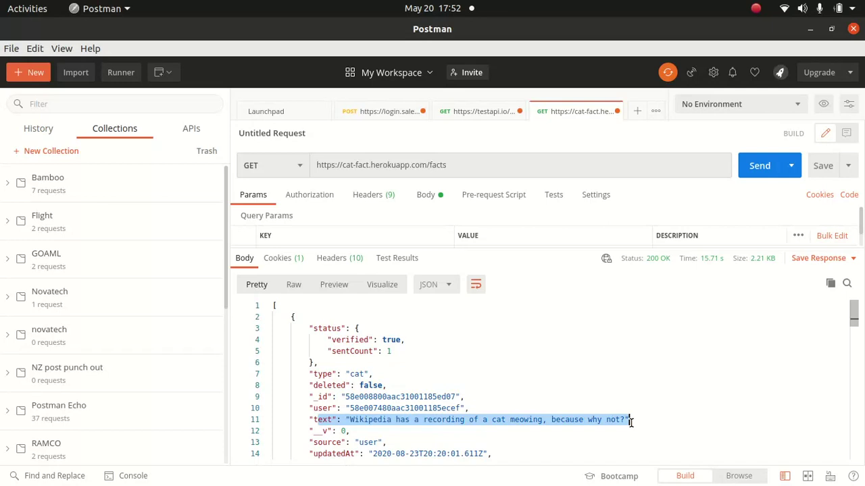
{"action": "left_click_drag", "start_coordinate": [854, 314], "coordinate": [854, 351]}
{"action": "left_click_drag", "start_coordinate": [550, 380], "coordinate": [345, 372]}
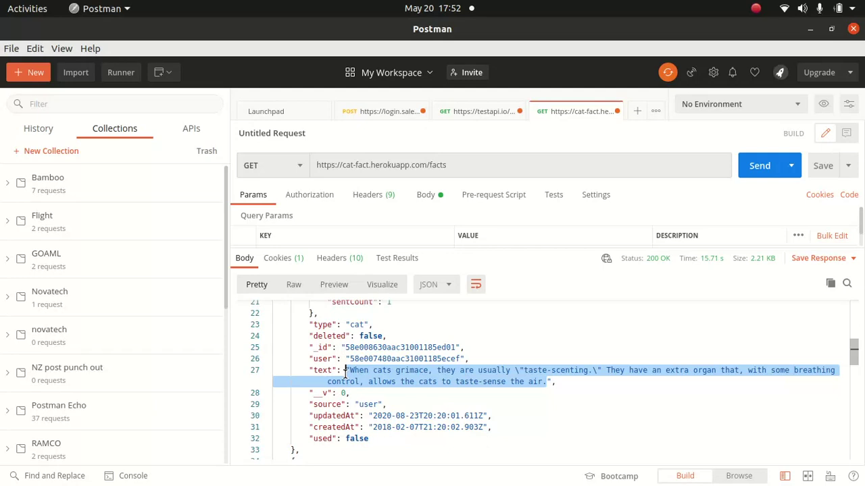
{"action": "left_click", "coordinate": [809, 30]}
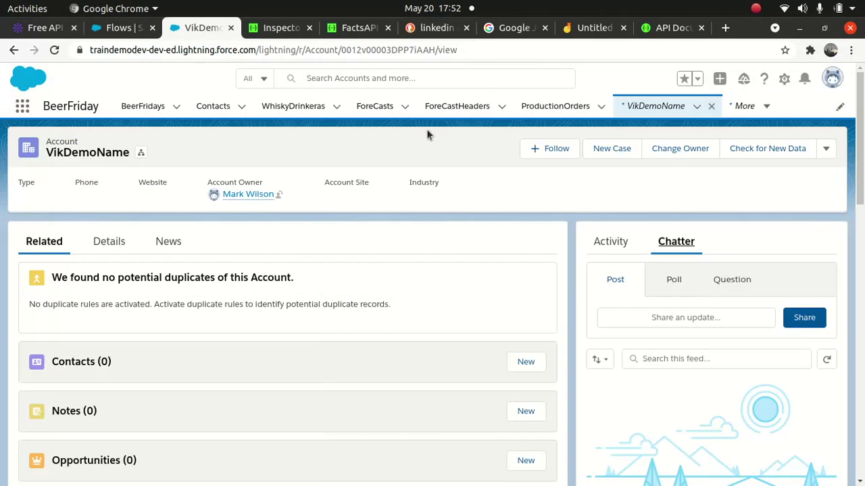
Step: Return to the Flows setup page and create a new flow of type Autolaunched Flow (No Trigger)
{"action": "left_click", "coordinate": [118, 28]}
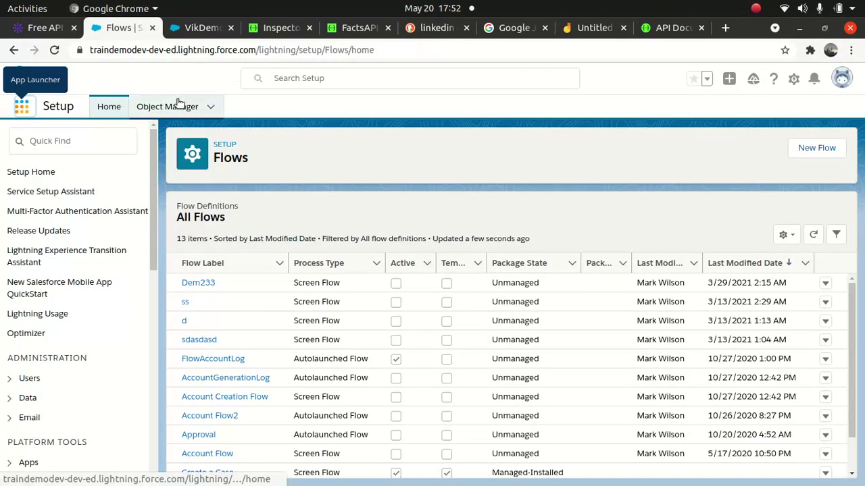
{"action": "left_click", "coordinate": [814, 151]}
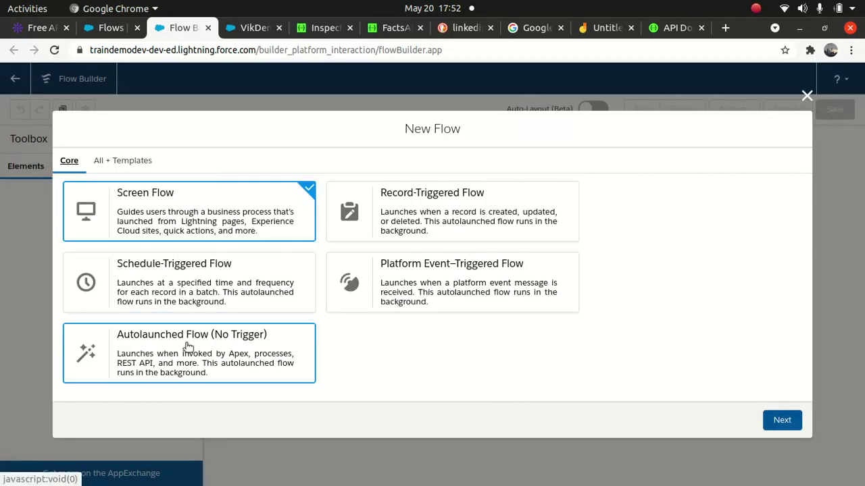
{"action": "left_click", "coordinate": [183, 349]}
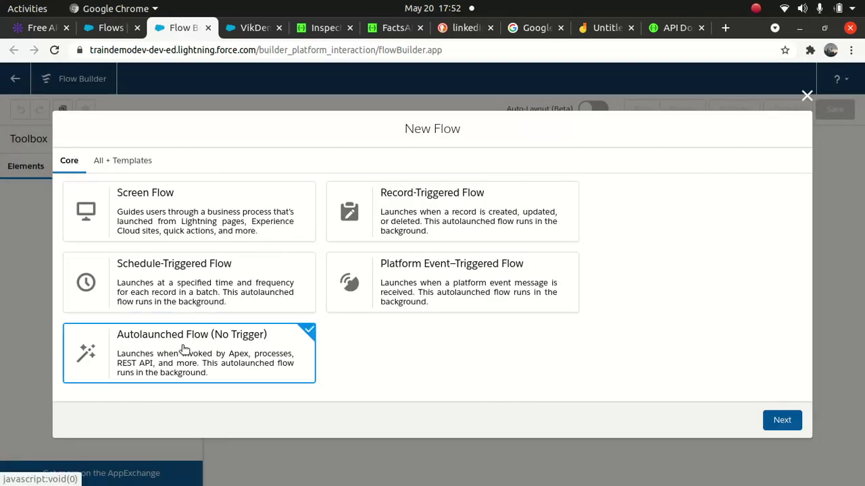
{"action": "left_click", "coordinate": [787, 421]}
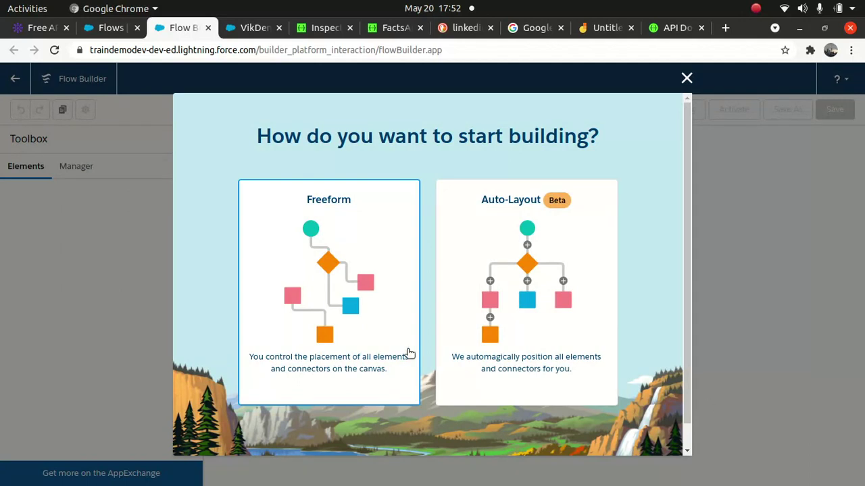
Step: Start a freeform flow and add an Action element below Start, choosing the External Service action getFacts
{"action": "double_click", "coordinate": [323, 300]}
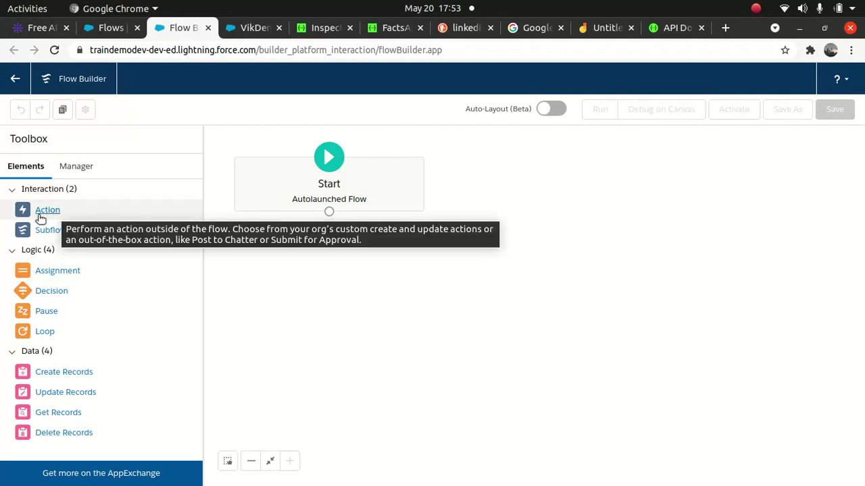
{"action": "left_click_drag", "start_coordinate": [38, 215], "coordinate": [311, 275]}
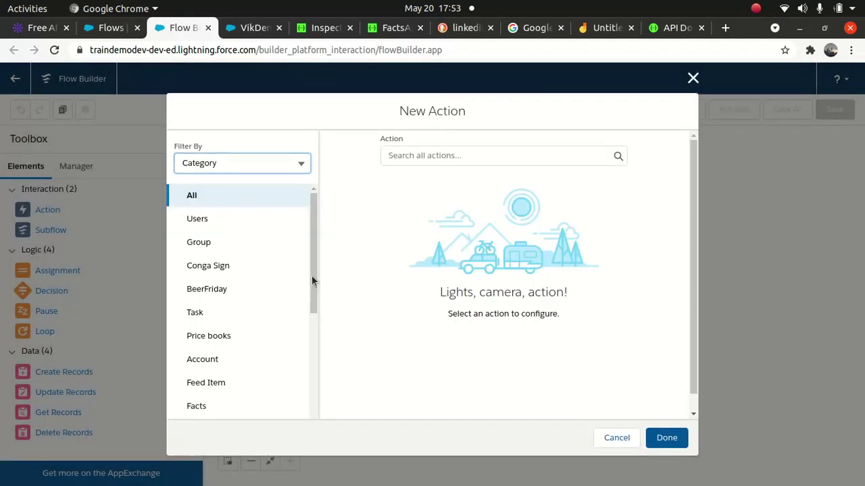
{"action": "left_click", "coordinate": [301, 166]}
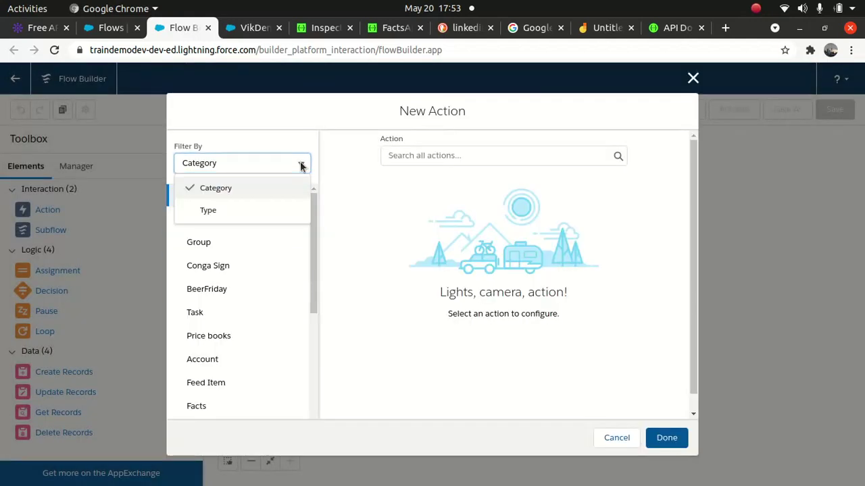
{"action": "left_click", "coordinate": [219, 211]}
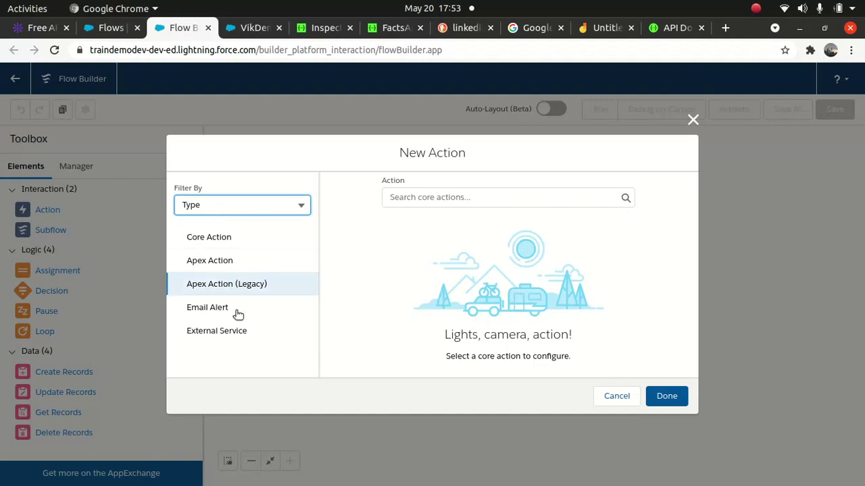
{"action": "left_click", "coordinate": [206, 333]}
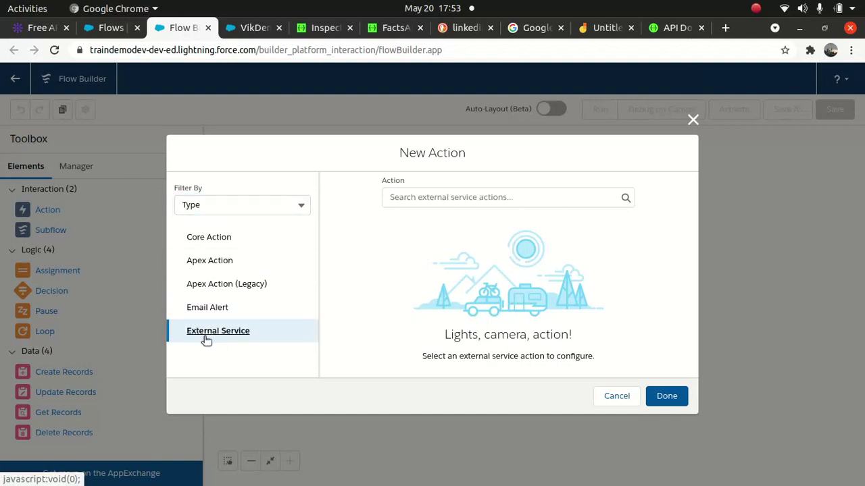
{"action": "left_click", "coordinate": [491, 198]}
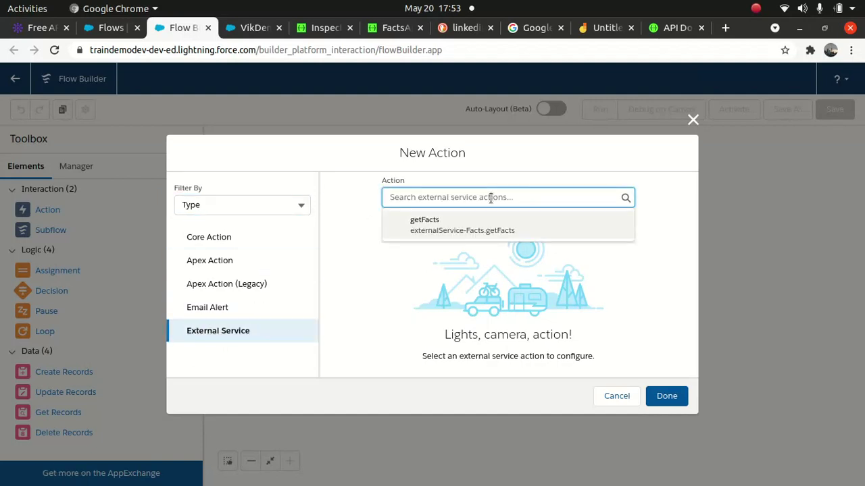
{"action": "left_click", "coordinate": [433, 223]}
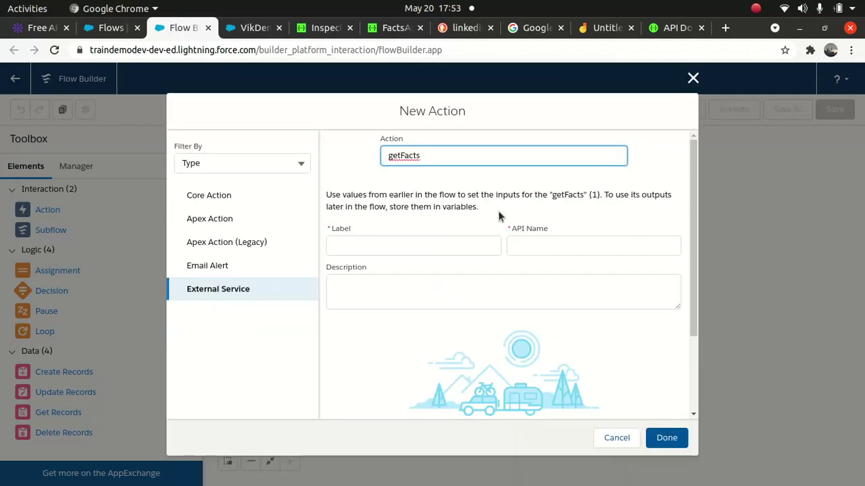
Step: Label the action GetFacts with the description Getfacts, and connect the Start element to it
{"action": "left_click", "coordinate": [413, 247]}
{"action": "type", "text": "G"}
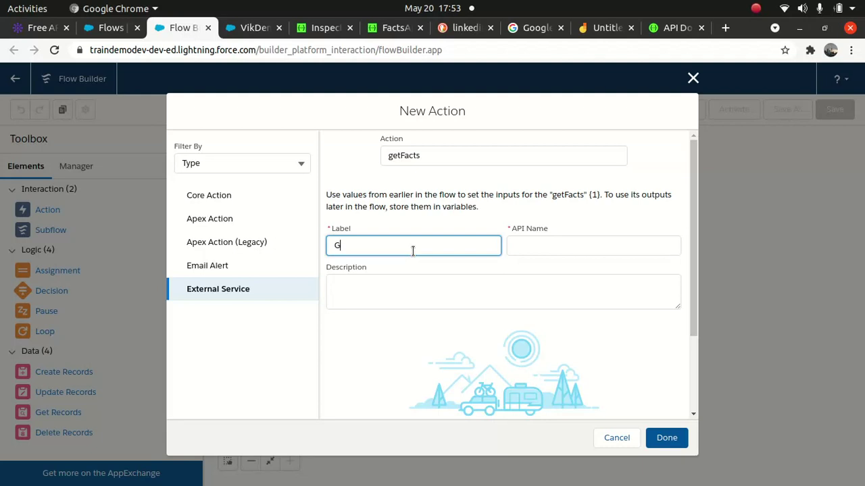
{"action": "type", "text": "etFacts"}
{"action": "key", "text": "Tab"}
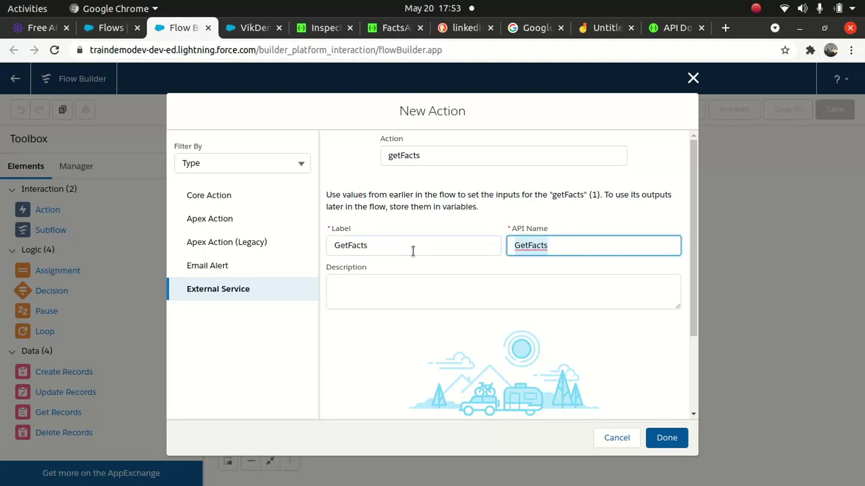
{"action": "left_click", "coordinate": [387, 286]}
{"action": "type", "text": "Getfacts"}
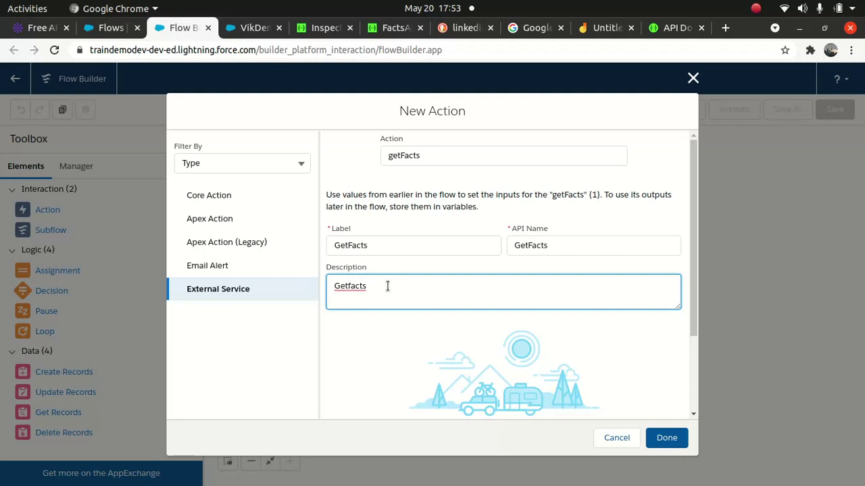
{"action": "left_click", "coordinate": [664, 436]}
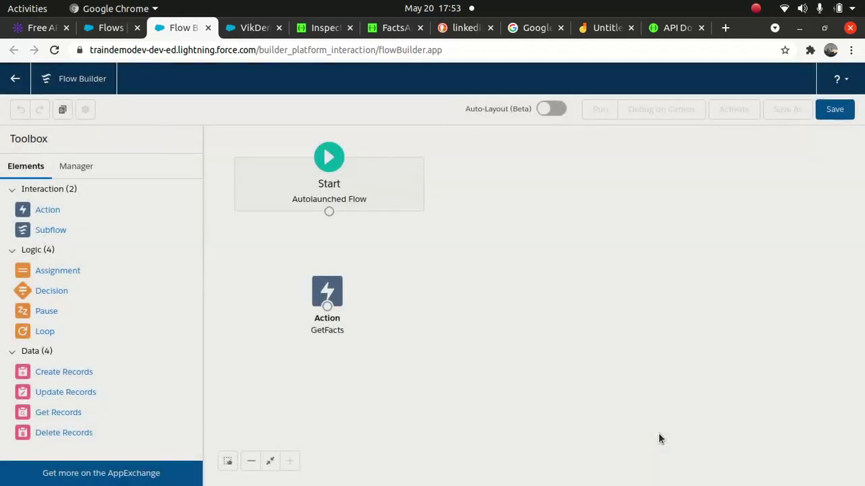
{"action": "left_click_drag", "start_coordinate": [330, 210], "coordinate": [329, 307]}
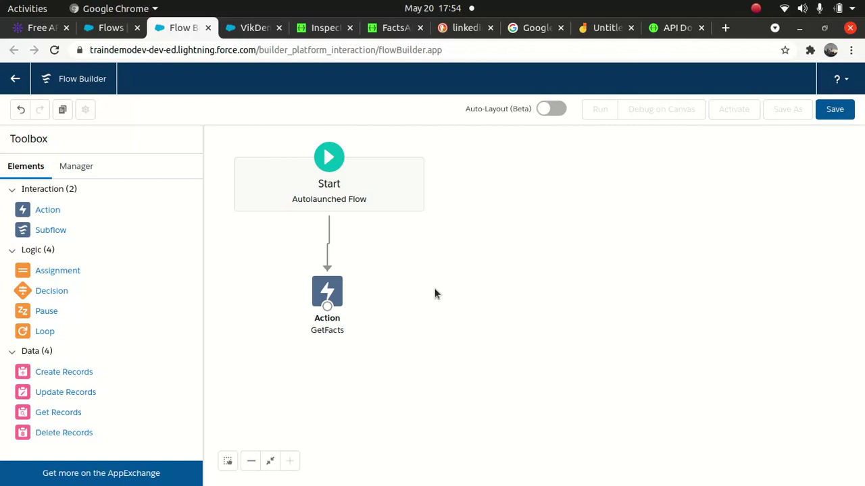
Step: Switch to Postman, examine the first through last records of the cat facts response, and return to Chrome
{"action": "left_click", "coordinate": [561, 472]}
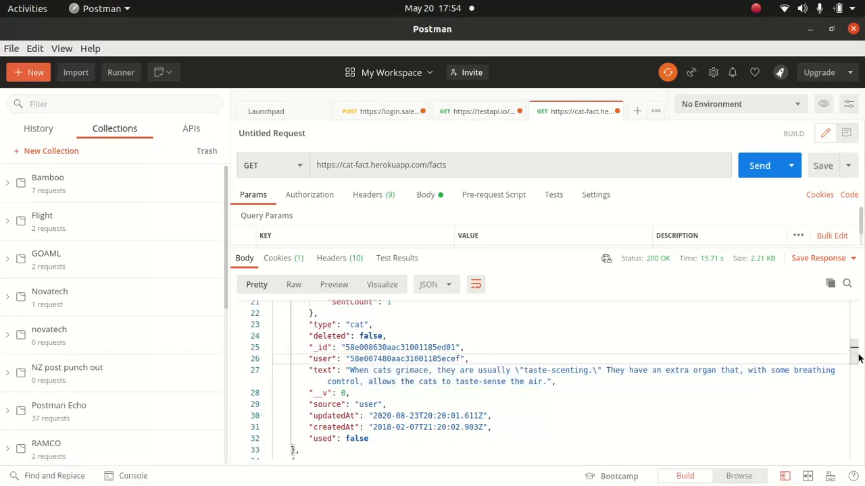
{"action": "left_click_drag", "start_coordinate": [854, 351], "coordinate": [855, 309]}
{"action": "scroll", "coordinate": [855, 309], "scroll_direction": "down", "scroll_amount": 2}
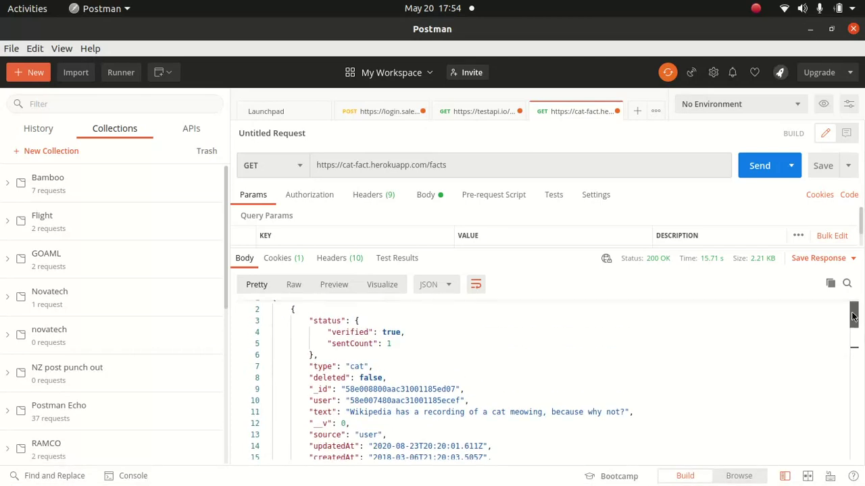
{"action": "scroll", "coordinate": [855, 310], "scroll_direction": "up", "scroll_amount": 2}
{"action": "scroll", "coordinate": [855, 310], "scroll_direction": "down", "scroll_amount": 2}
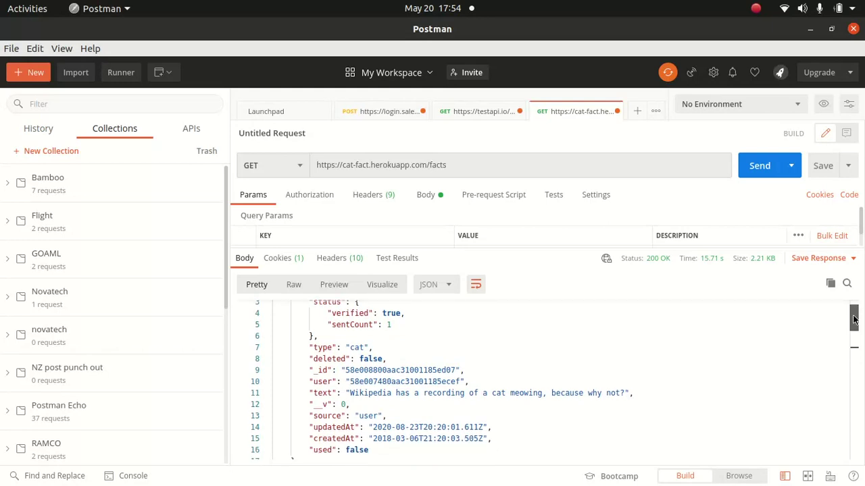
{"action": "left_click_drag", "start_coordinate": [855, 321], "coordinate": [851, 395]}
{"action": "scroll", "coordinate": [843, 407], "scroll_direction": "down", "scroll_amount": 9}
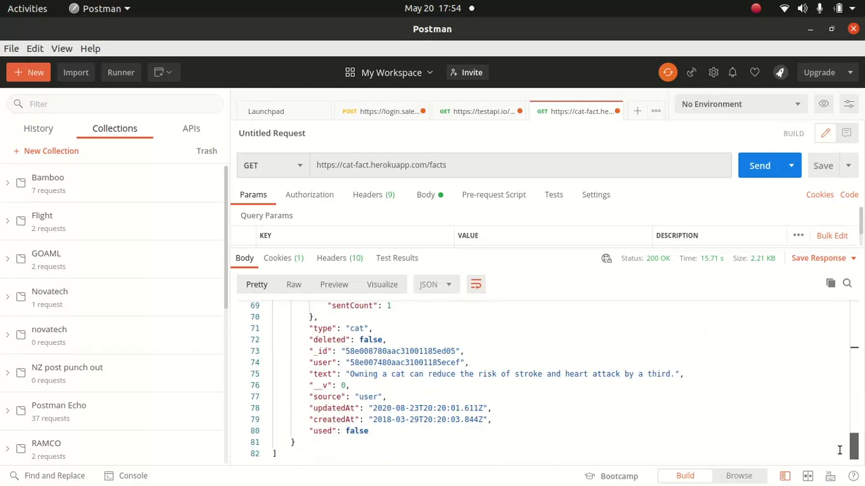
{"action": "scroll", "coordinate": [641, 394], "scroll_direction": "up", "scroll_amount": 1}
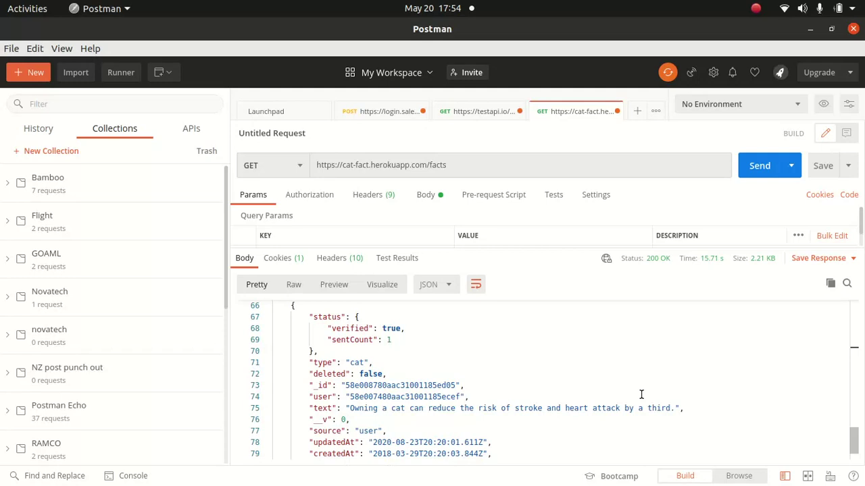
{"action": "mouse_move", "coordinate": [541, 481]}
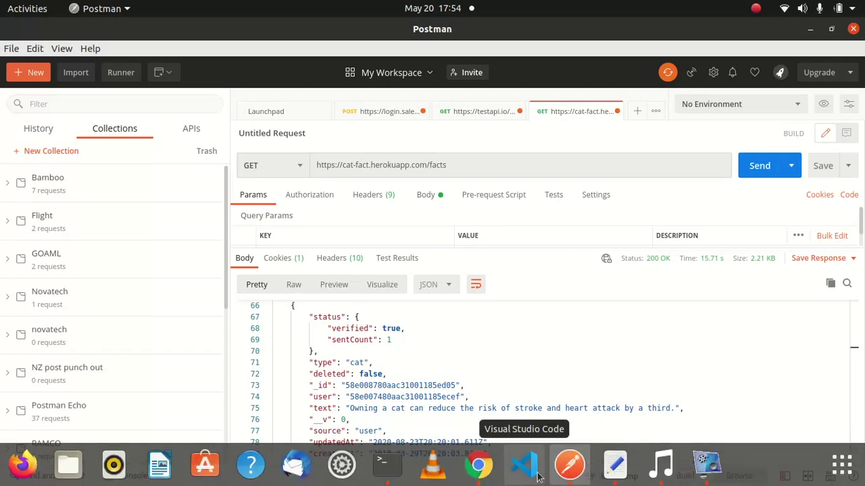
{"action": "left_click", "coordinate": [478, 466]}
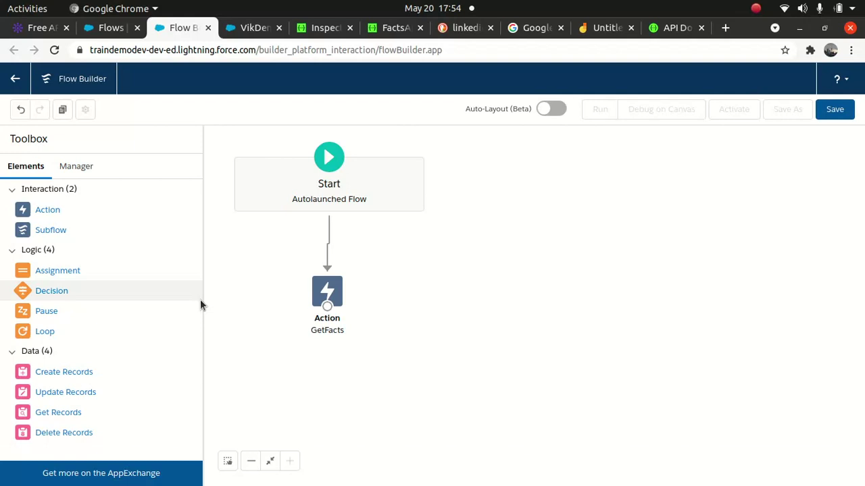
Step: Add a Loop element to the right of Start on the canvas and label it LoopingData
{"action": "left_click_drag", "start_coordinate": [43, 331], "coordinate": [515, 174]}
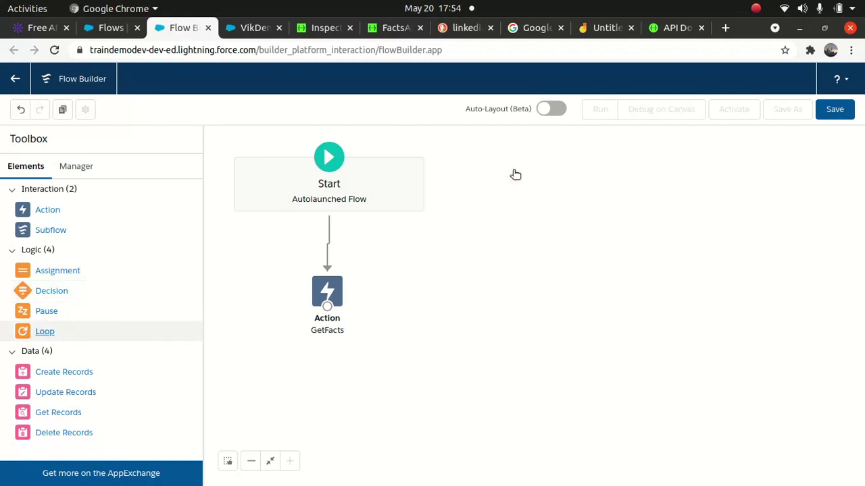
{"action": "type", "text": "LoopingData"}
{"action": "key", "text": "Tab"}
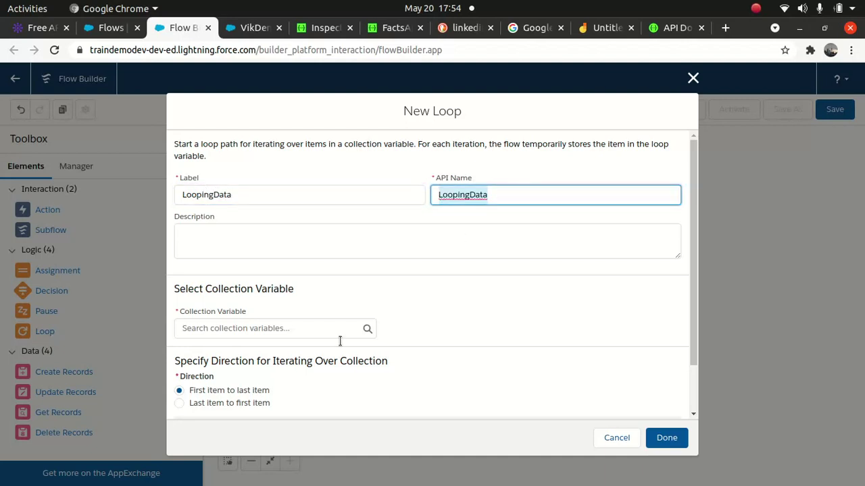
{"action": "left_click", "coordinate": [293, 328]}
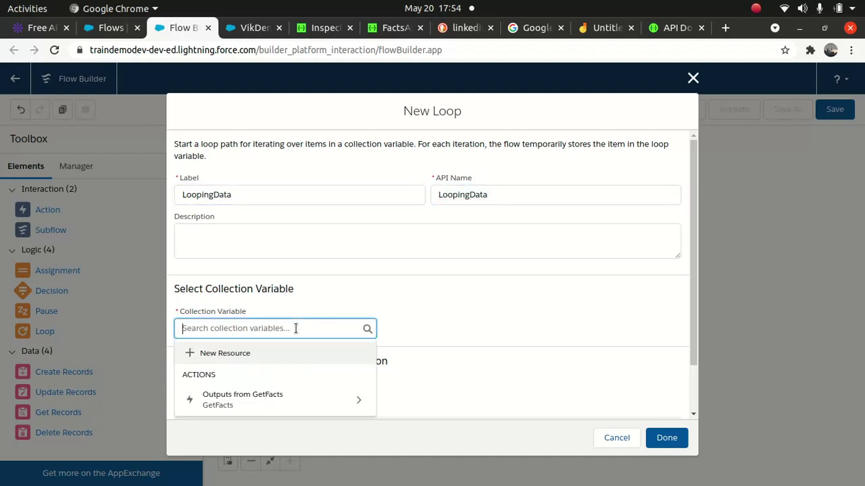
{"action": "left_click", "coordinate": [271, 399]}
{"action": "left_click", "coordinate": [216, 354]}
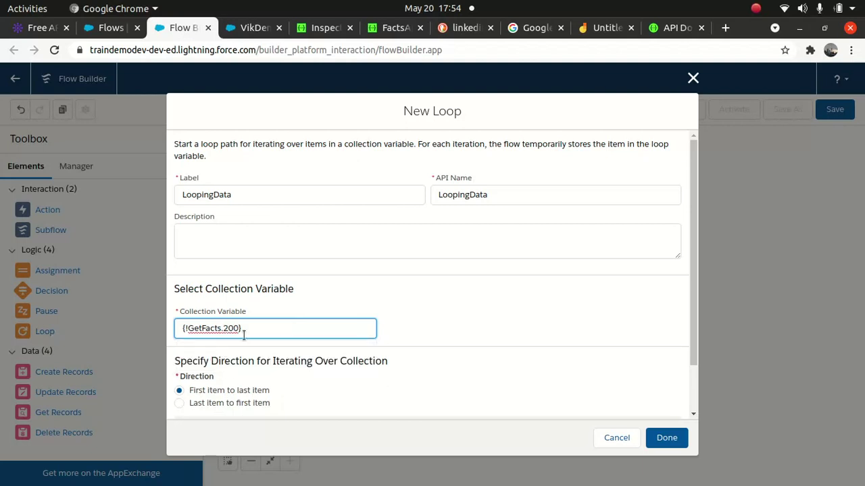
{"action": "left_click_drag", "start_coordinate": [264, 330], "coordinate": [160, 340]}
{"action": "key", "text": "BackSpace"}
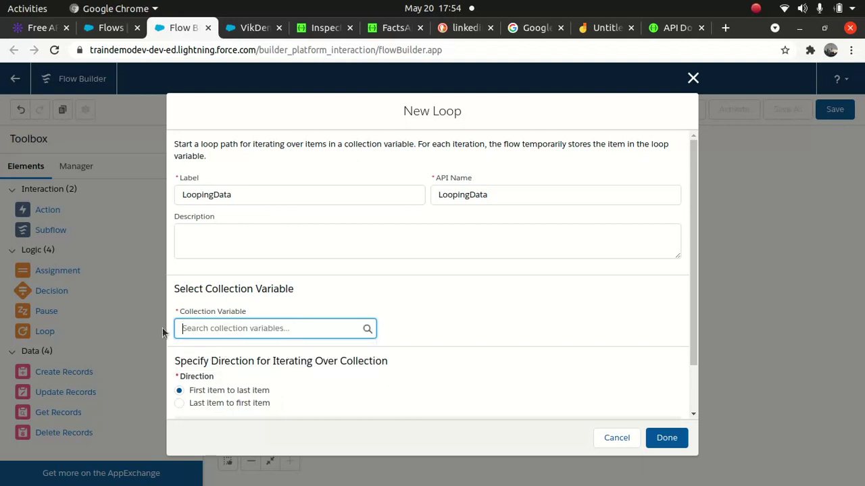
Step: Set the loop's collection variable to {!GetFacts.200} and connect the GetFacts action to the finished loop
{"action": "left_click", "coordinate": [223, 331]}
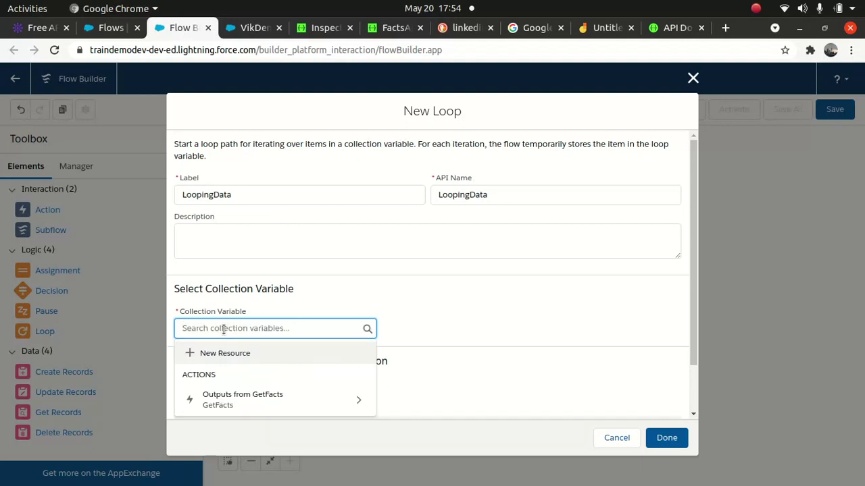
{"action": "left_click", "coordinate": [255, 403]}
{"action": "left_click", "coordinate": [223, 358]}
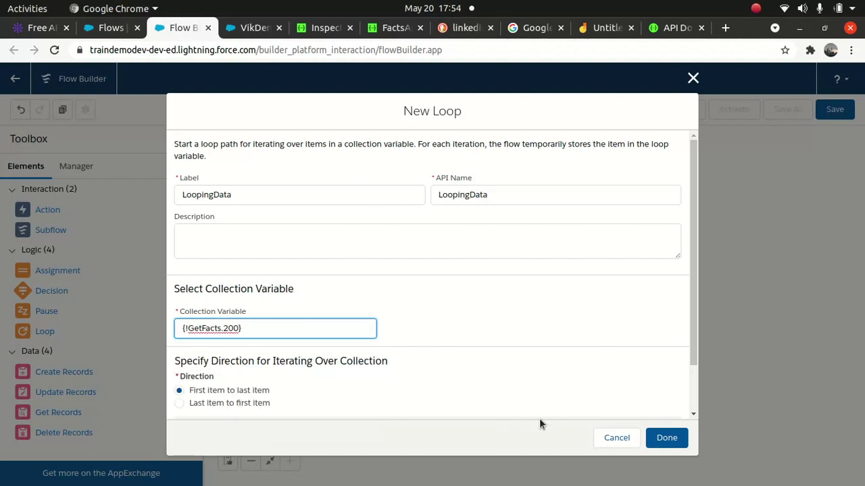
{"action": "left_click", "coordinate": [666, 437]}
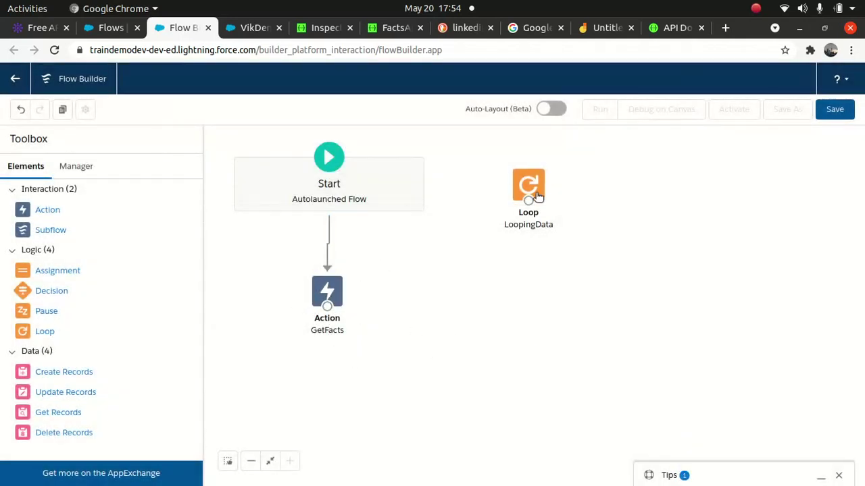
{"action": "left_click_drag", "start_coordinate": [328, 305], "coordinate": [530, 201]}
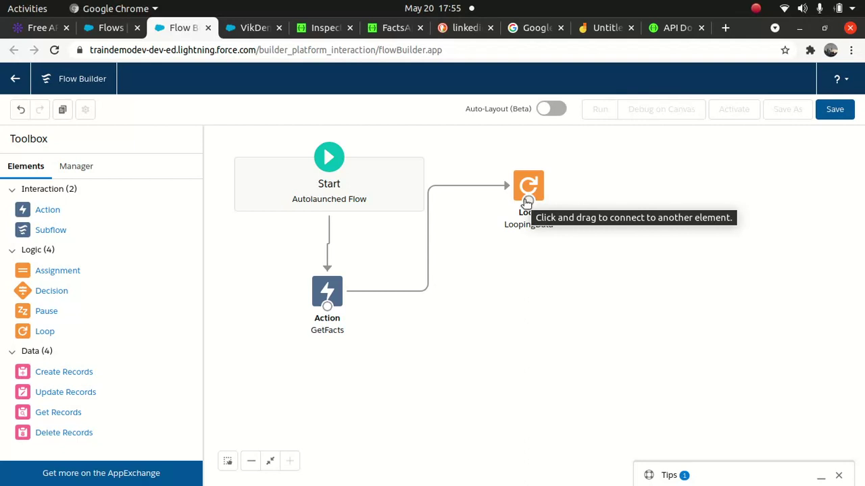
Step: Add a new Action element to the canvas, to the right of and below the LoopingData loop
{"action": "left_click_drag", "start_coordinate": [69, 211], "coordinate": [654, 249]}
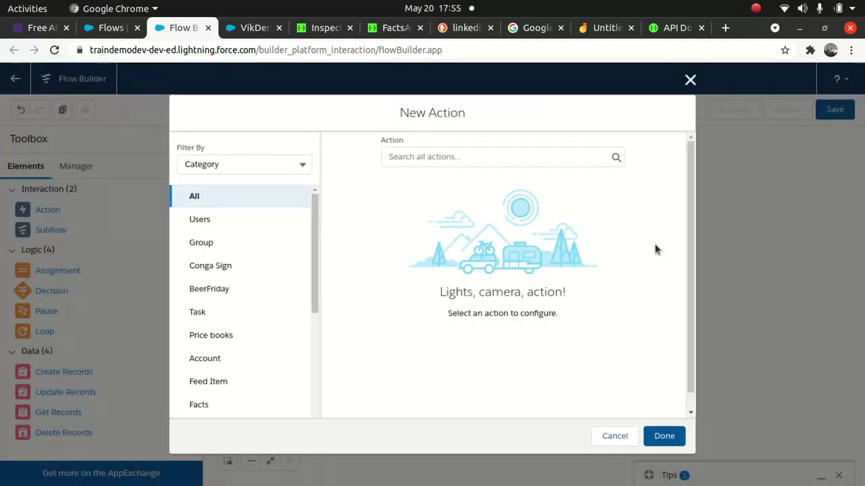
{"action": "left_click", "coordinate": [442, 155]}
{"action": "type", "text": "p"}
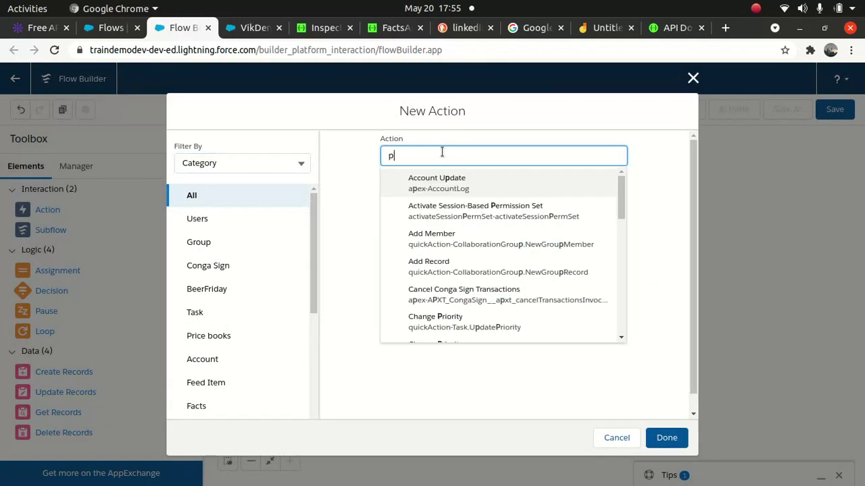
{"action": "type", "text": "ubl"}
{"action": "key", "text": "BackSpace"}
{"action": "key", "text": "BackSpace"}
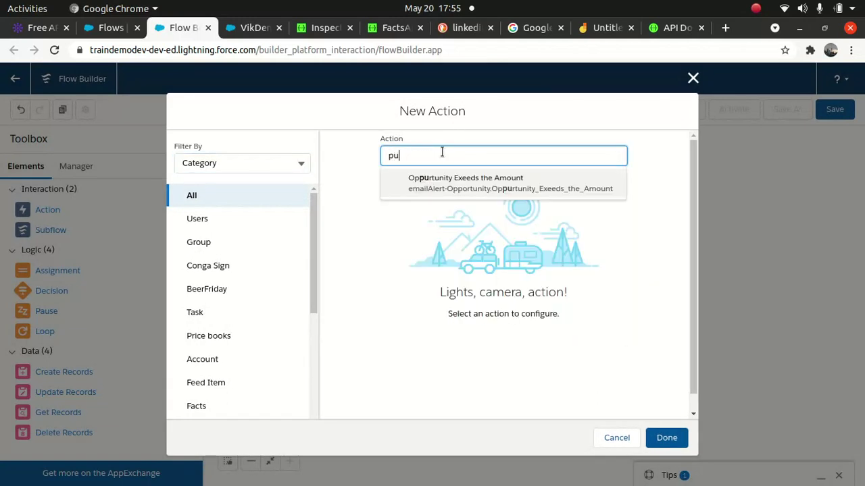
{"action": "key", "text": "BackSpace"}
{"action": "key", "text": "BackSpace"}
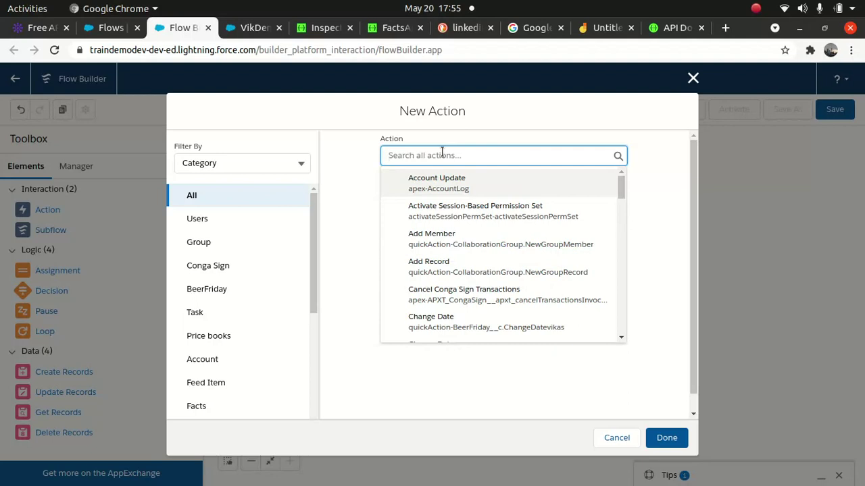
Step: Search the available actions for "chatt" and choose Post to Chatter for the new action
{"action": "type", "text": "cha"}
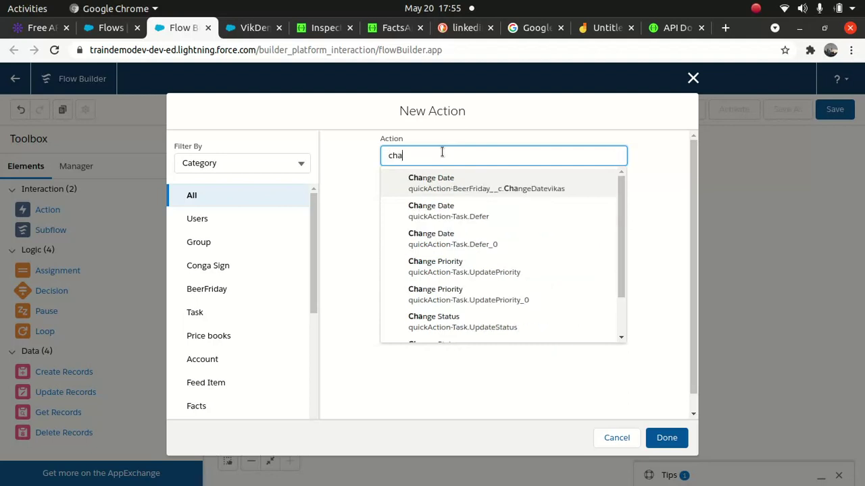
{"action": "type", "text": "tt"}
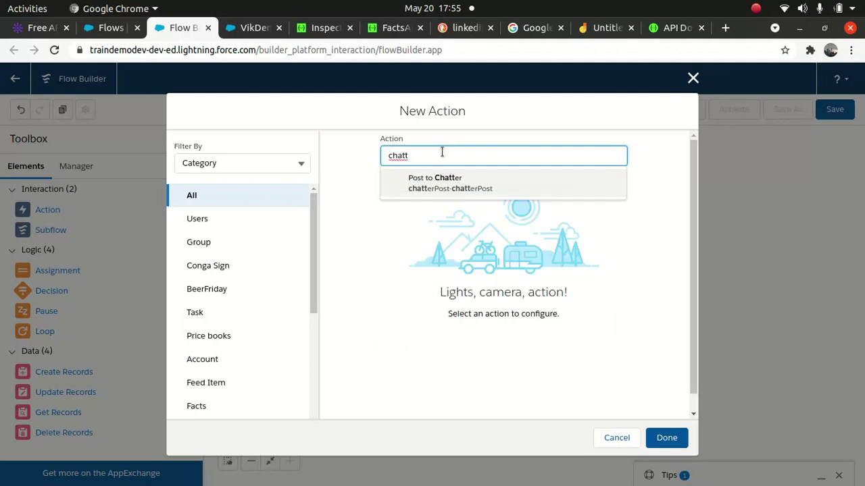
{"action": "left_click", "coordinate": [420, 190]}
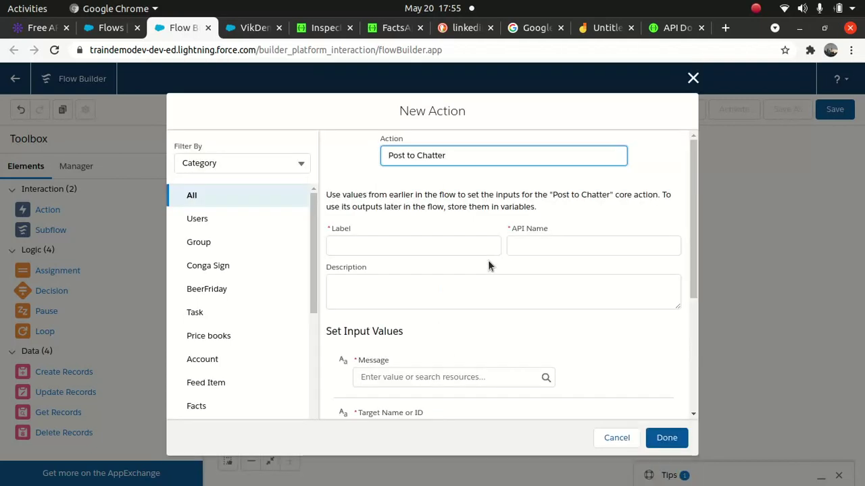
Step: Label the new action "Post to chatter" and use the same text as its description
{"action": "left_click", "coordinate": [466, 245]}
{"action": "type", "text": "Post"}
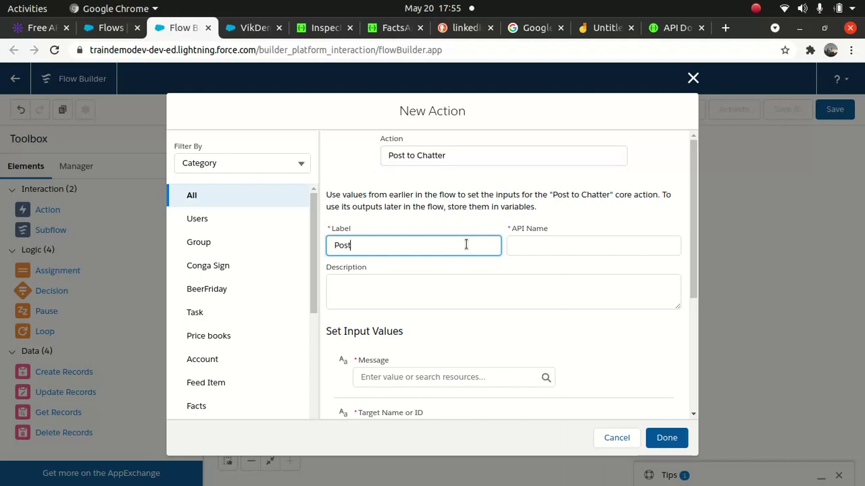
{"action": "type", "text": " to chatter"}
{"action": "key", "text": "Tab"}
{"action": "left_click", "coordinate": [449, 287]}
{"action": "left_click_drag", "start_coordinate": [405, 243], "coordinate": [318, 253]}
{"action": "key", "text": "ctrl+c"}
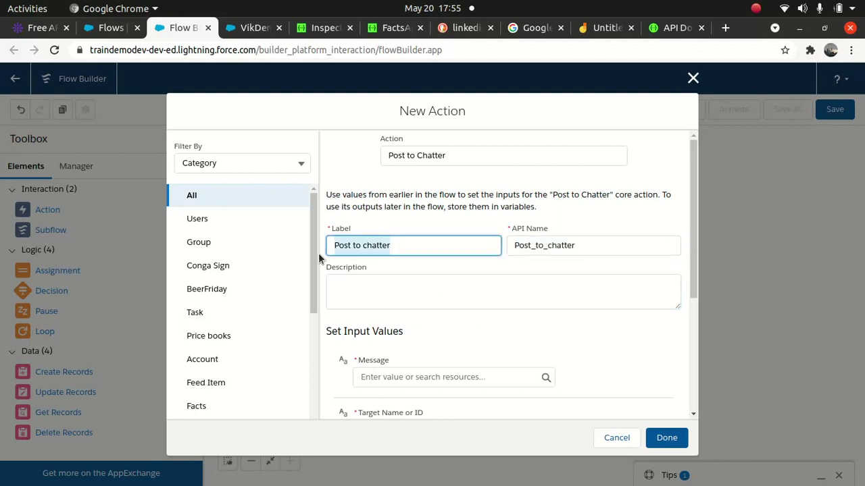
{"action": "left_click", "coordinate": [388, 287]}
{"action": "key", "text": "ctrl+v"}
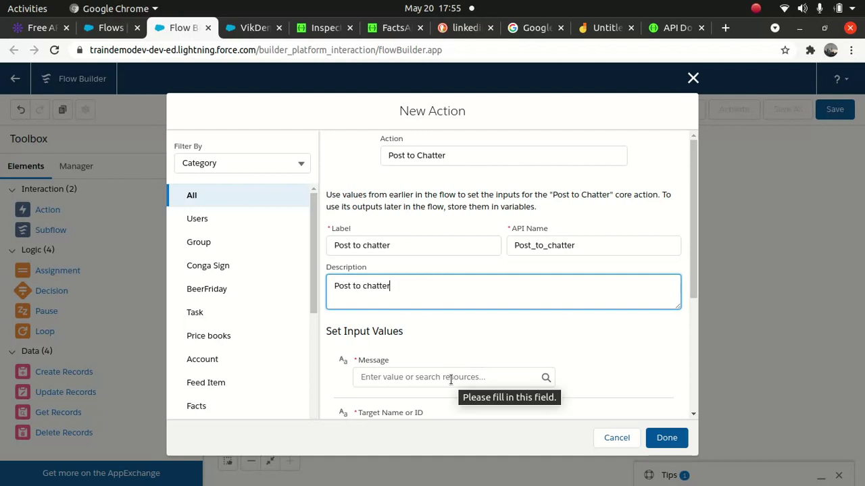
Step: Set the action's Message to the loop's current item text, {!LoopingData.text}
{"action": "left_click", "coordinate": [451, 379]}
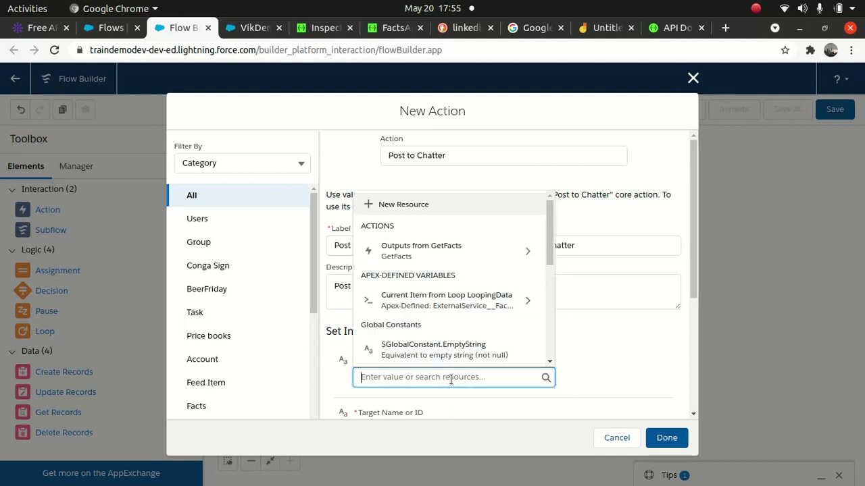
{"action": "left_click", "coordinate": [467, 304]}
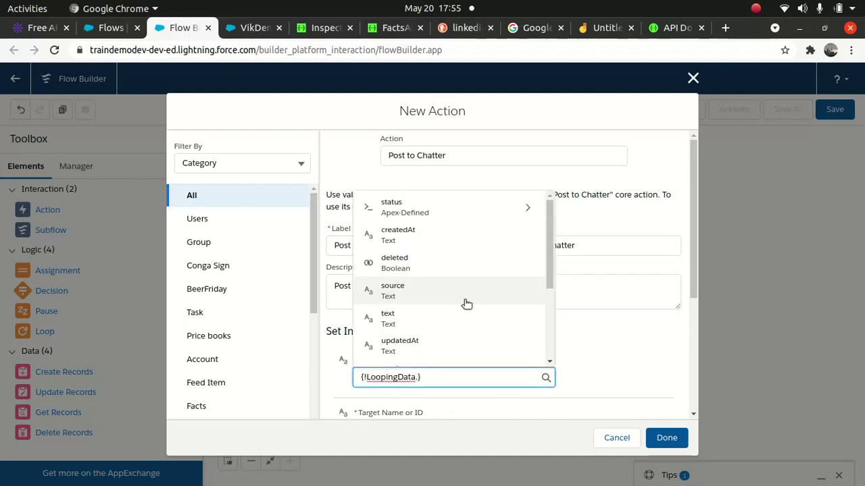
{"action": "left_click", "coordinate": [397, 321]}
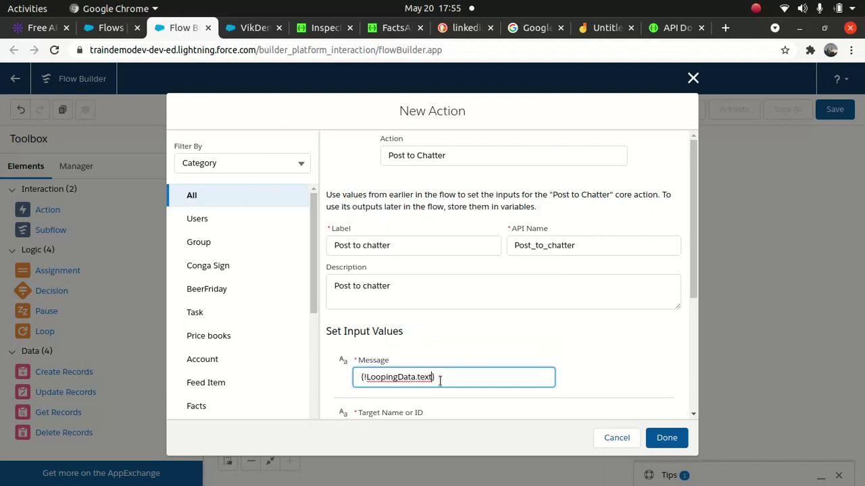
Step: Switch to Postman to examine the text field of each cat fact in the response, and return to the flow
{"action": "mouse_move", "coordinate": [389, 480]}
{"action": "left_click", "coordinate": [569, 475]}
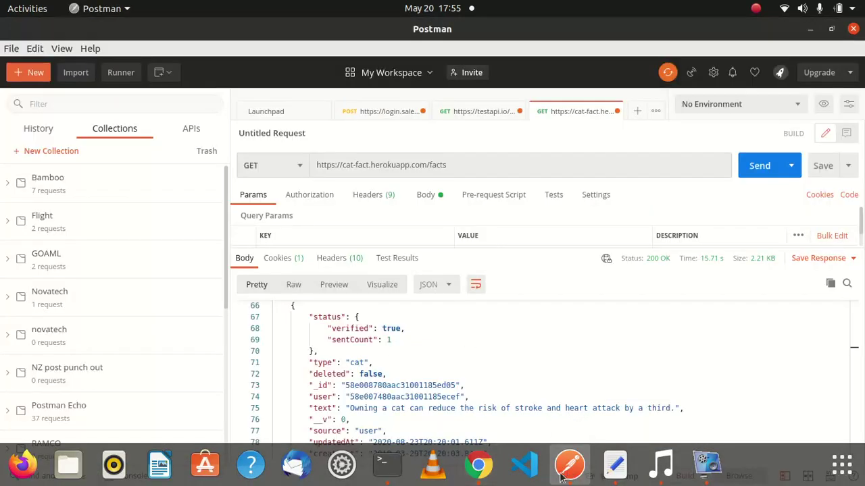
{"action": "left_click_drag", "start_coordinate": [350, 408], "coordinate": [689, 415]}
{"action": "left_click_drag", "start_coordinate": [853, 439], "coordinate": [853, 417]}
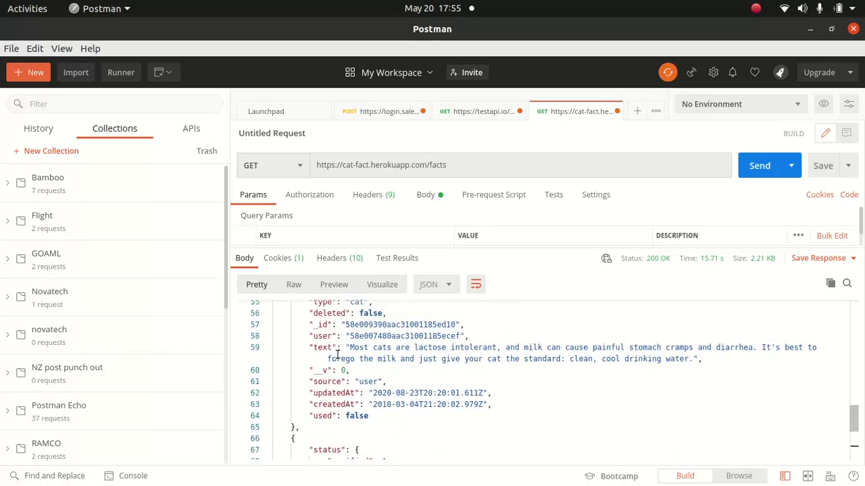
{"action": "left_click_drag", "start_coordinate": [359, 347], "coordinate": [471, 373]}
{"action": "left_click_drag", "start_coordinate": [855, 413], "coordinate": [856, 395]}
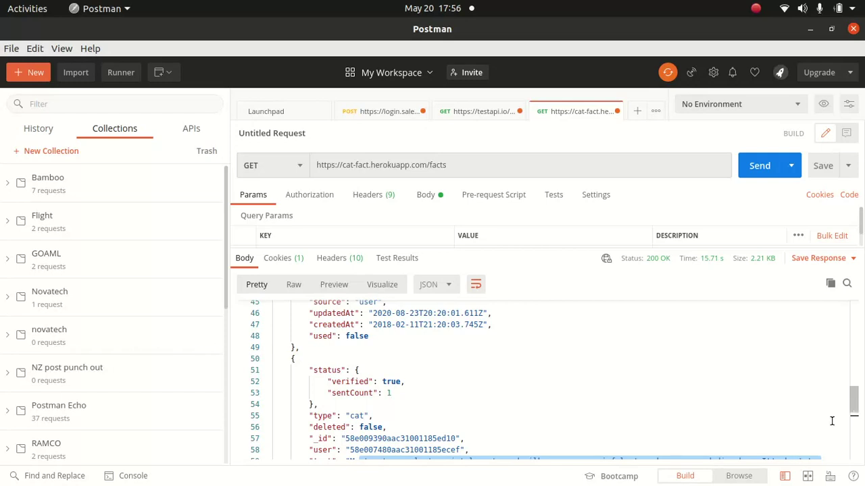
{"action": "left_click_drag", "start_coordinate": [855, 399], "coordinate": [856, 383]}
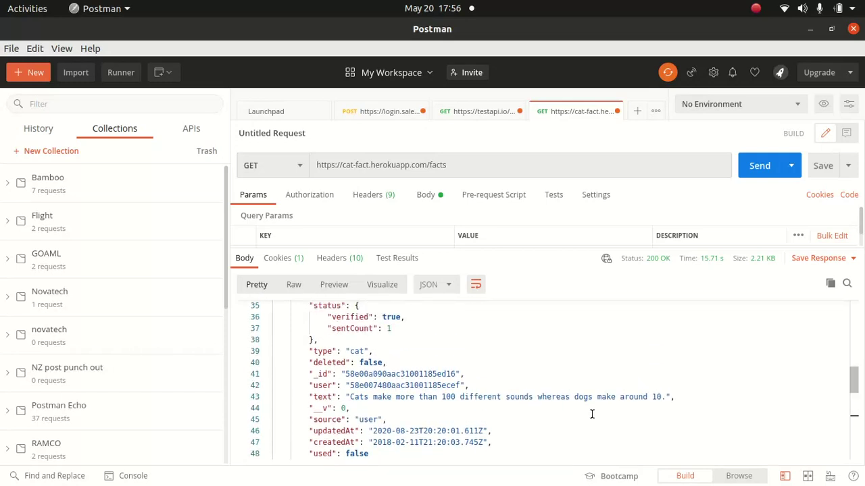
{"action": "left_click_drag", "start_coordinate": [851, 380], "coordinate": [855, 345]}
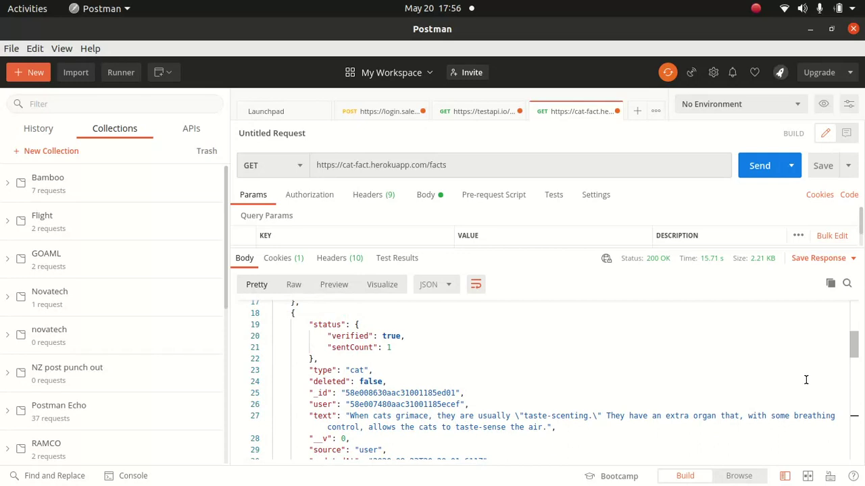
{"action": "left_click_drag", "start_coordinate": [855, 348], "coordinate": [856, 327]}
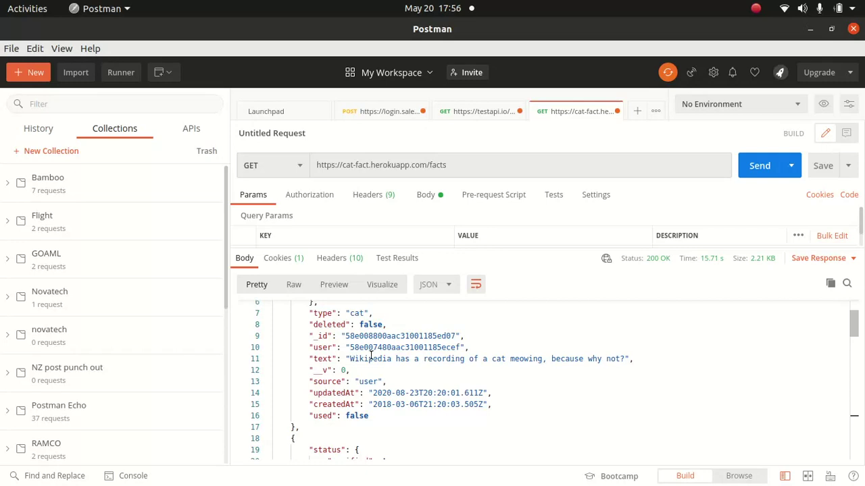
{"action": "left_click", "coordinate": [810, 39]}
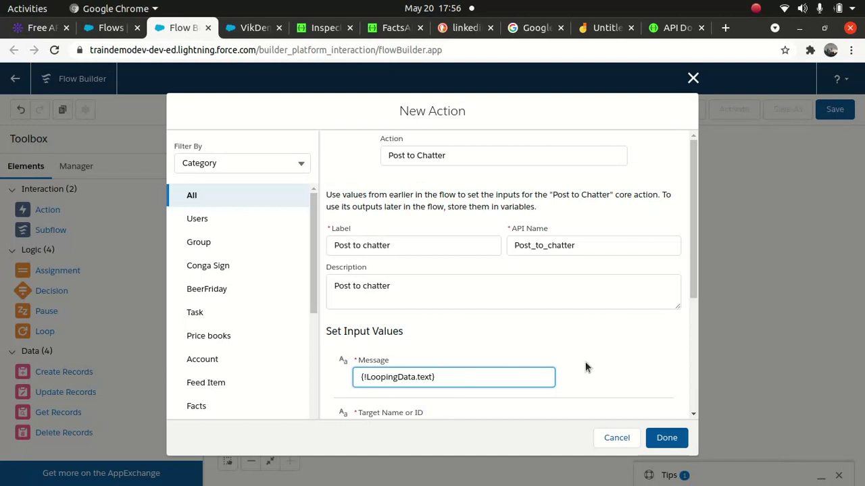
Step: Copy the VikDemoName account's record ID from its page address into the action's Target Name or ID
{"action": "left_click", "coordinate": [240, 35]}
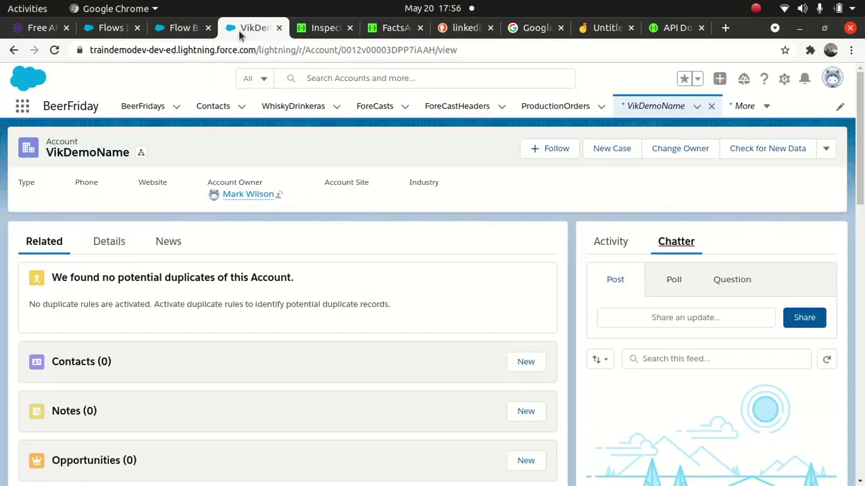
{"action": "double_click", "coordinate": [372, 57]}
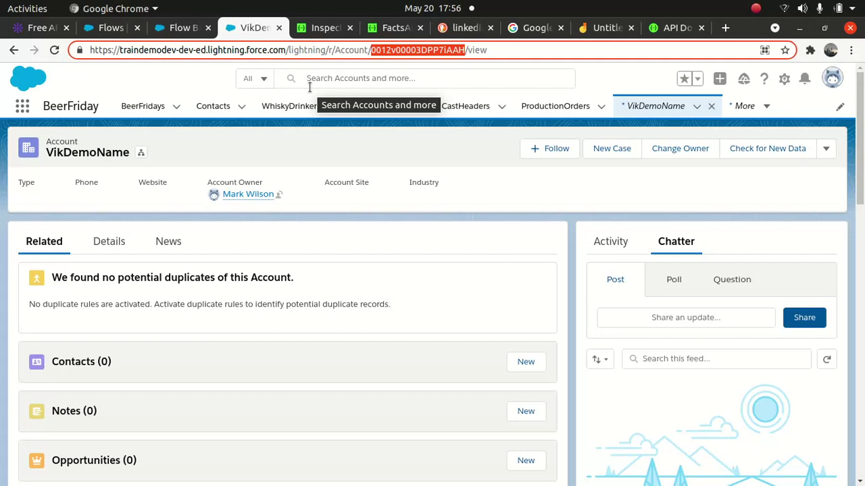
{"action": "left_click", "coordinate": [181, 29]}
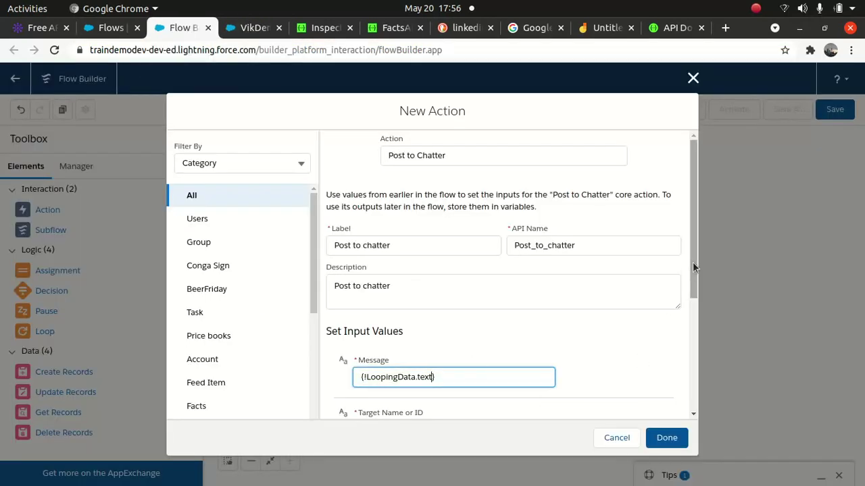
{"action": "left_click_drag", "start_coordinate": [692, 267], "coordinate": [683, 321]}
{"action": "left_click", "coordinate": [409, 329]}
{"action": "type", "text": "0012v00001DPP7iAAH"}
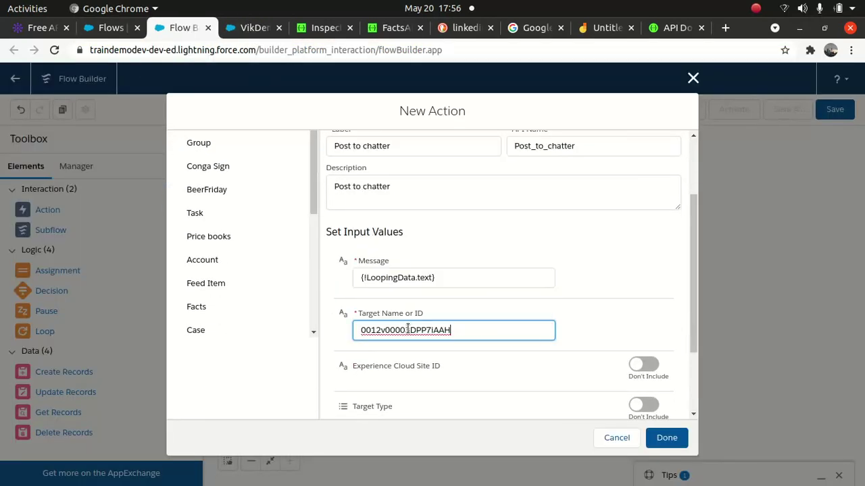
Step: Recheck the Post to chatter action's input values and finish adding it to the canvas
{"action": "left_click", "coordinate": [671, 439]}
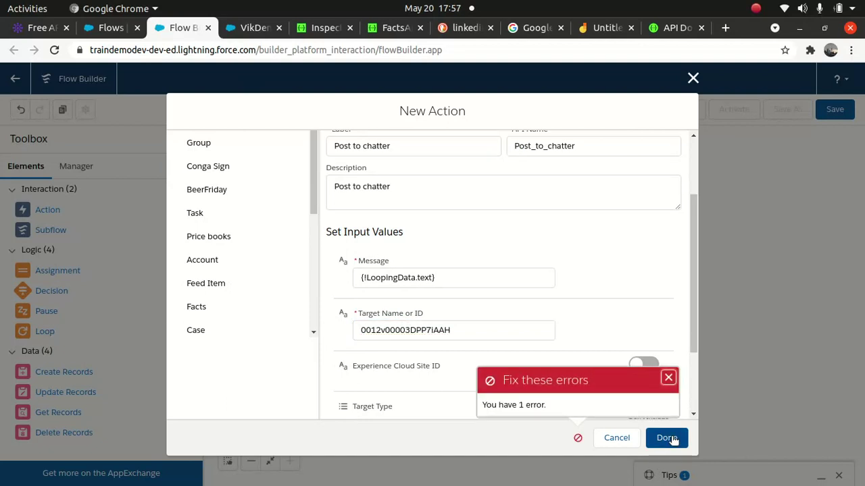
{"action": "left_click_drag", "start_coordinate": [691, 304], "coordinate": [693, 244]}
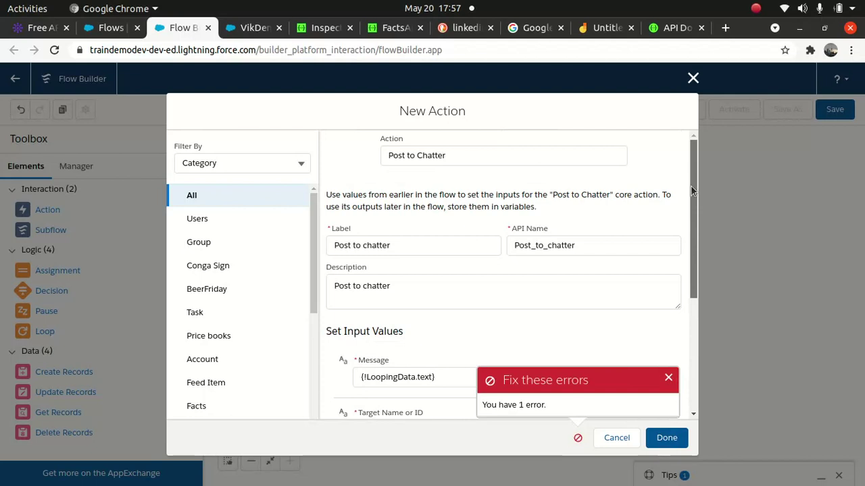
{"action": "left_click_drag", "start_coordinate": [695, 286], "coordinate": [691, 347]}
{"action": "left_click", "coordinate": [498, 320]}
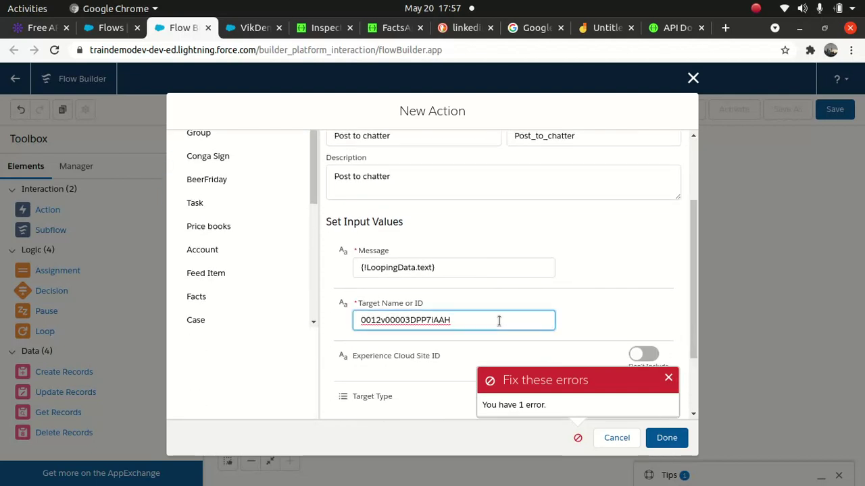
{"action": "left_click", "coordinate": [589, 315]}
{"action": "left_click", "coordinate": [578, 439]}
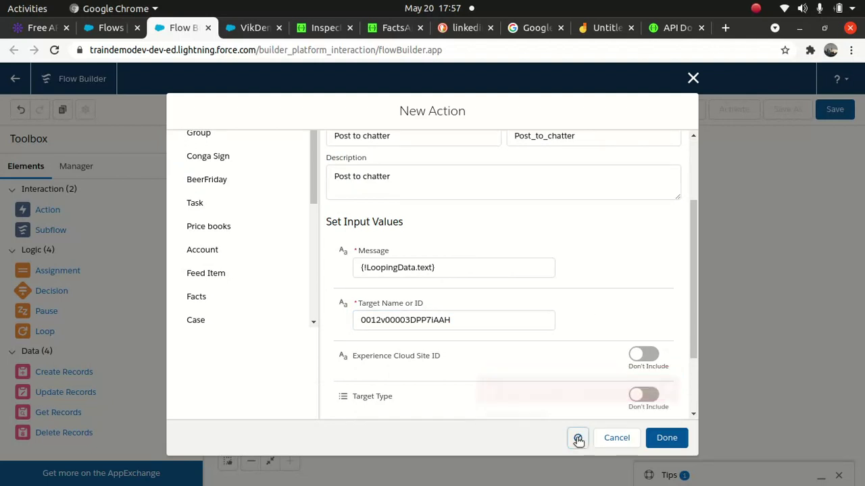
{"action": "left_click_drag", "start_coordinate": [691, 255], "coordinate": [680, 377]}
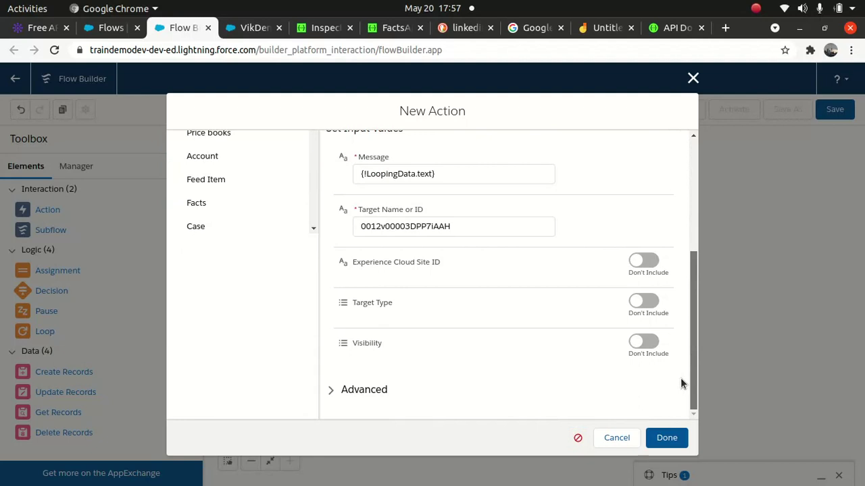
{"action": "left_click", "coordinate": [669, 440]}
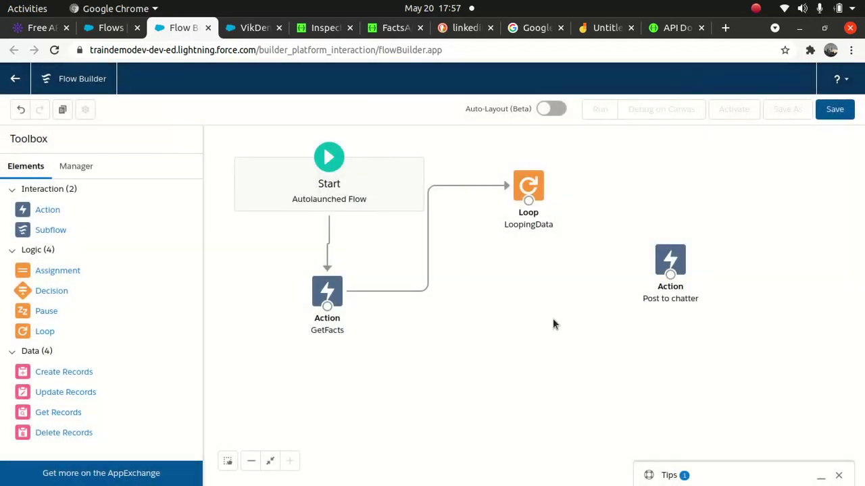
Step: Connect the LoopingData loop to Post to chatter for each item in the collection, and connect the action back to the loop
{"action": "left_click_drag", "start_coordinate": [528, 200], "coordinate": [669, 276]}
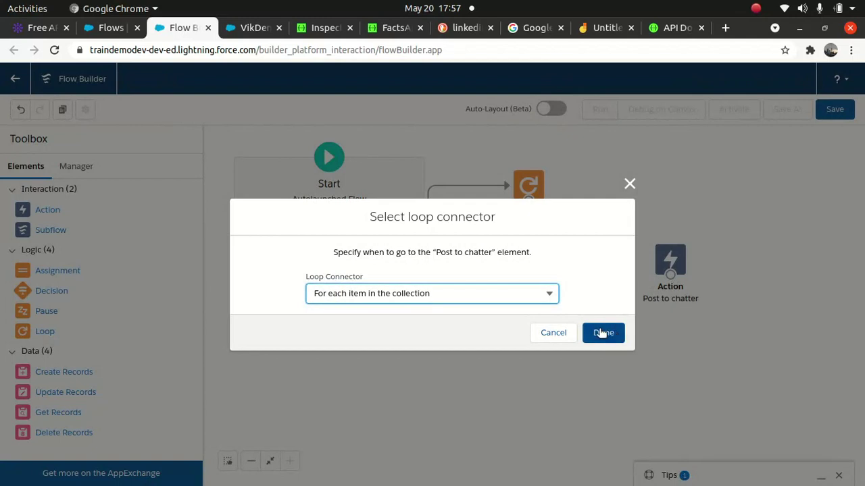
{"action": "left_click", "coordinate": [599, 334]}
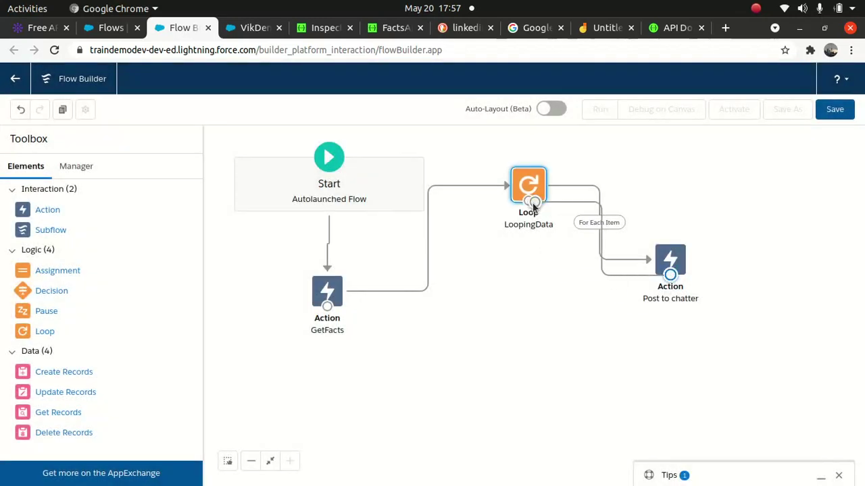
Step: Save the flow with the label and description "External Service Flow" and the API name External_Service_Flow
{"action": "left_click", "coordinate": [834, 109]}
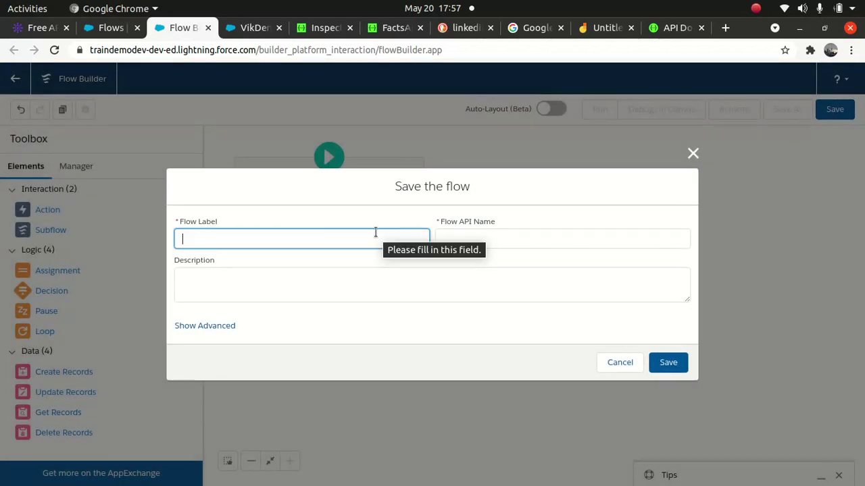
{"action": "type", "text": "External"}
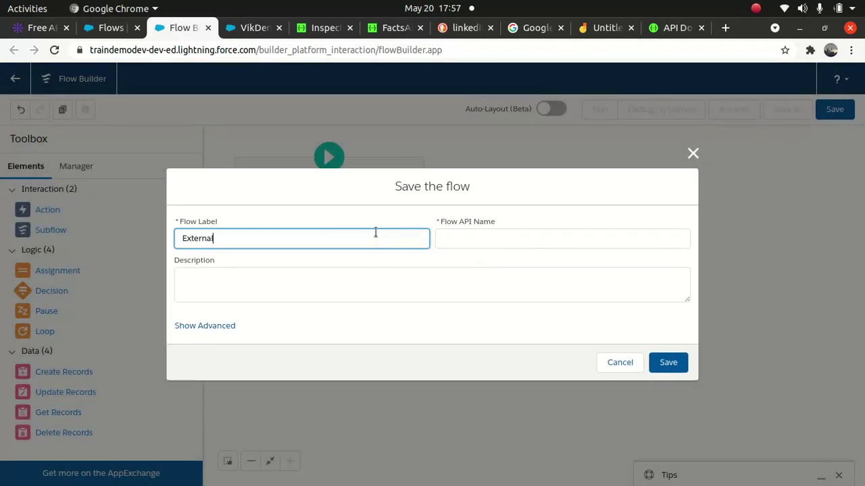
{"action": "type", "text": " Service Flow"}
{"action": "key", "text": "Tab"}
{"action": "left_click_drag", "start_coordinate": [325, 241], "coordinate": [143, 244]}
{"action": "key", "text": "ctrl+c"}
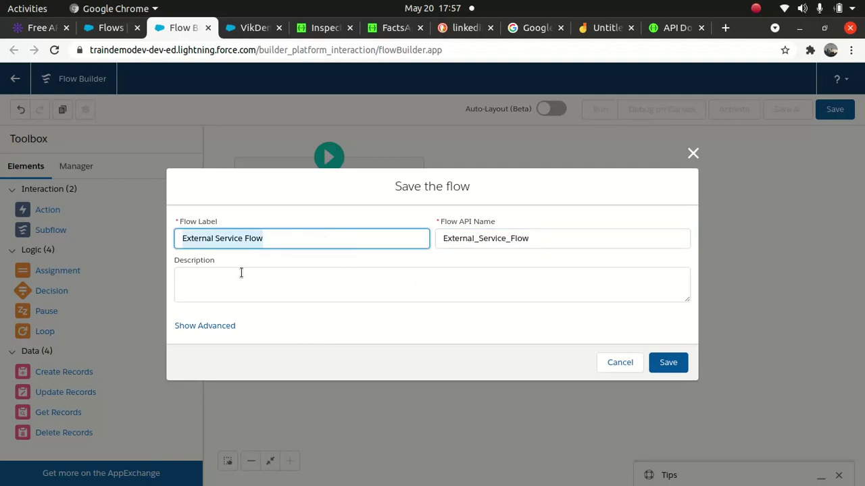
{"action": "left_click", "coordinate": [241, 273]}
{"action": "key", "text": "ctrl+v"}
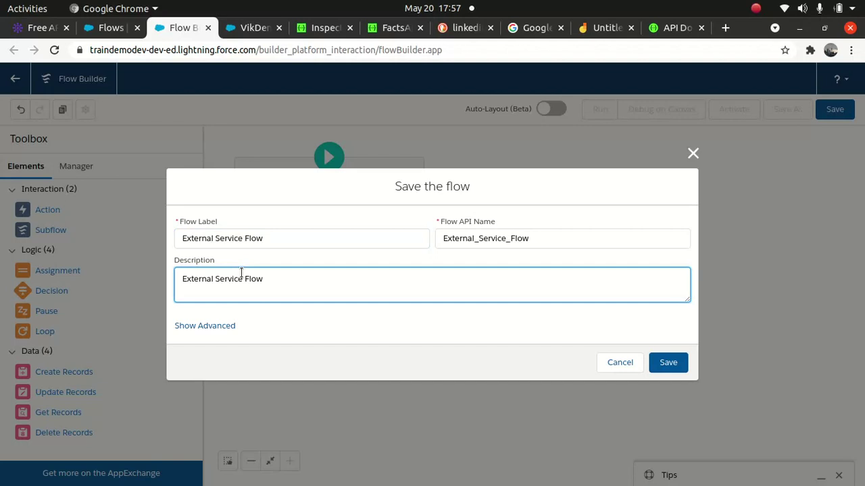
{"action": "left_click", "coordinate": [668, 364]}
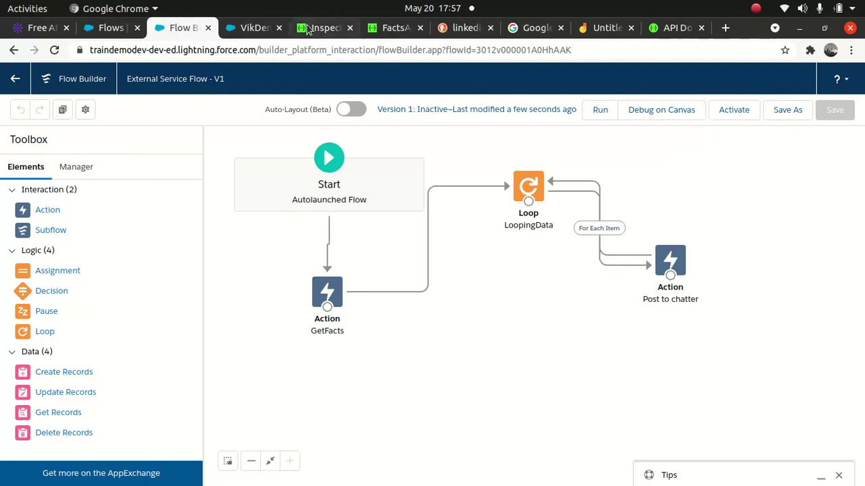
Step: Reload the VikDemoName account page and check its Chatter feed for existing posts
{"action": "key", "text": "ctrl+Tab"}
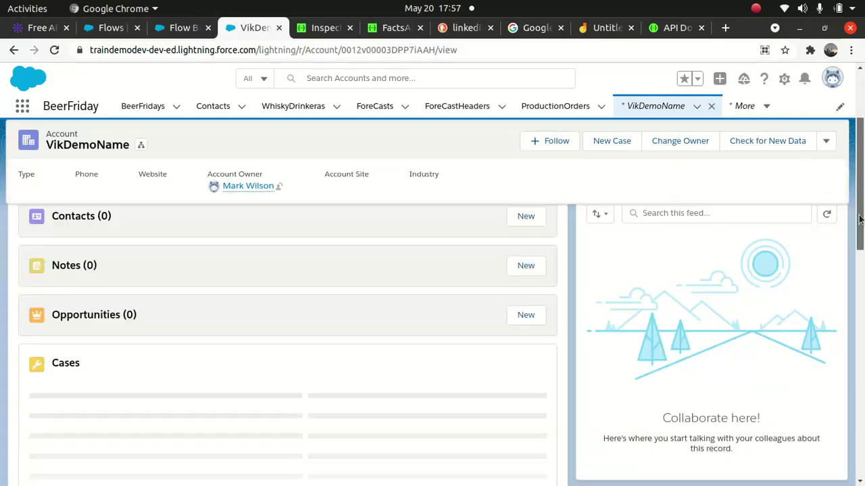
{"action": "left_click_drag", "start_coordinate": [860, 171], "coordinate": [851, 258]}
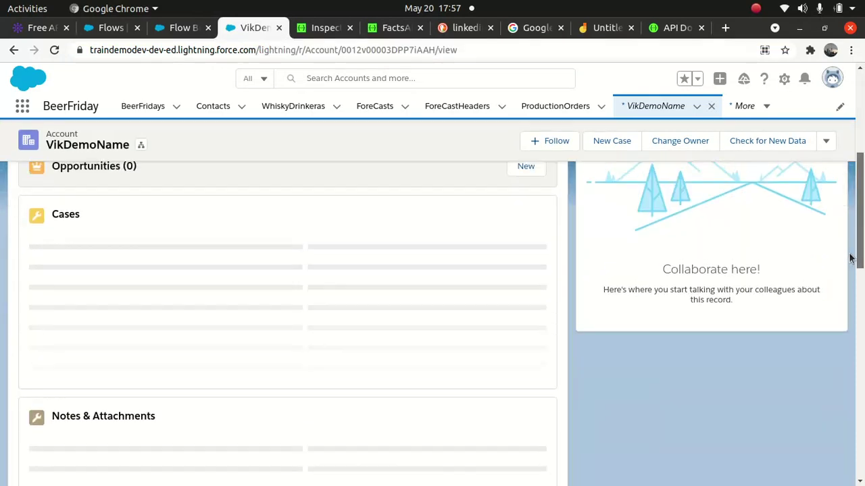
{"action": "left_click", "coordinate": [389, 50]}
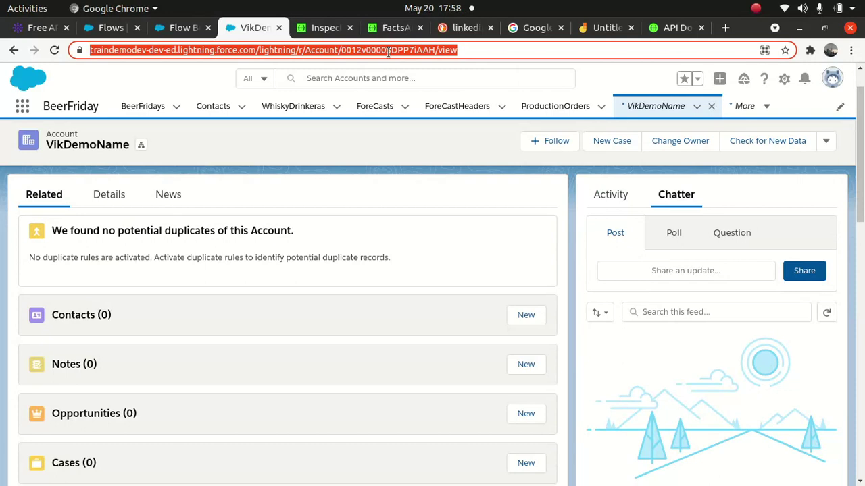
{"action": "key", "text": "Return"}
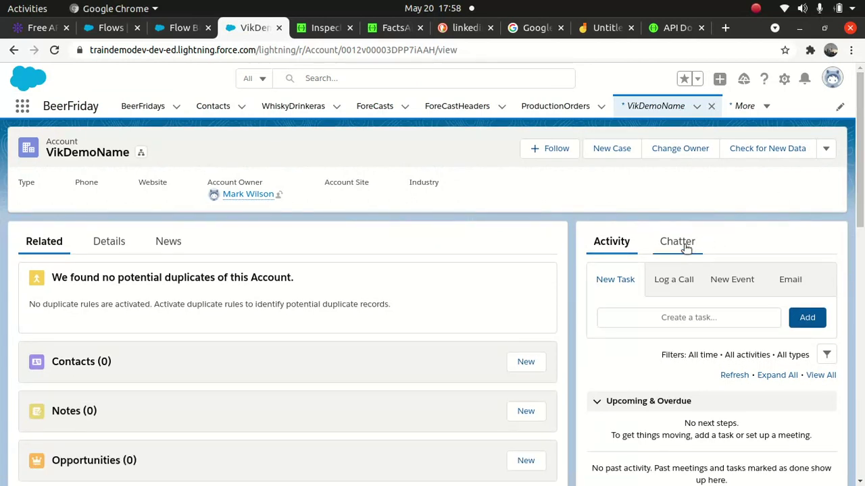
{"action": "left_click", "coordinate": [687, 244]}
{"action": "scroll", "coordinate": [855, 280], "scroll_direction": "down", "scroll_amount": 3}
{"action": "scroll", "coordinate": [861, 221], "scroll_direction": "up", "scroll_amount": 3}
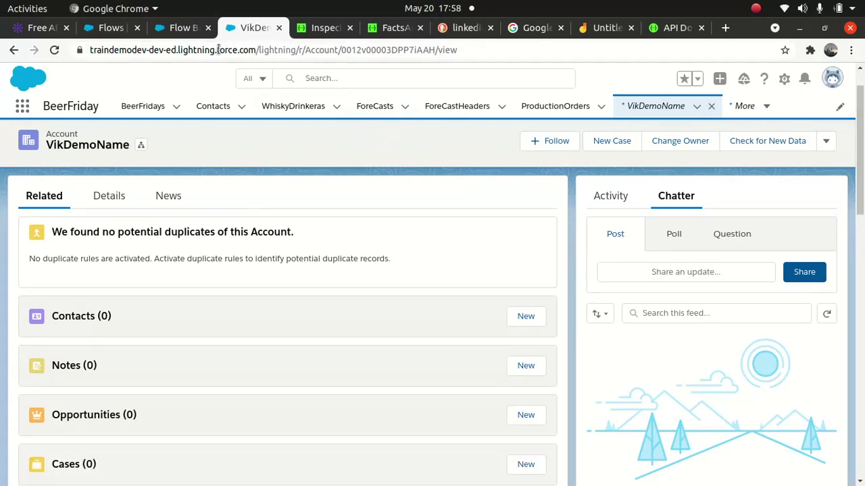
Step: Run the External Service Flow in Debug on Canvas and review the debug details for GetFacts, LoopingData and Post to chatter
{"action": "left_click", "coordinate": [175, 28]}
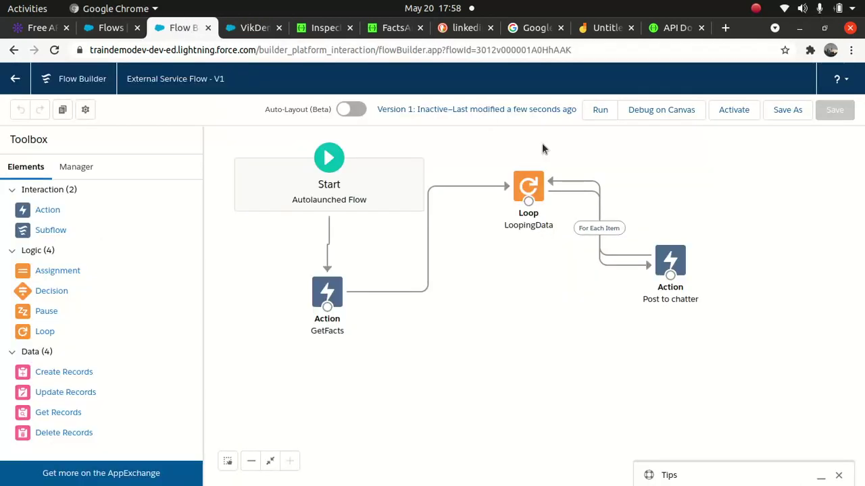
{"action": "left_click", "coordinate": [656, 110]}
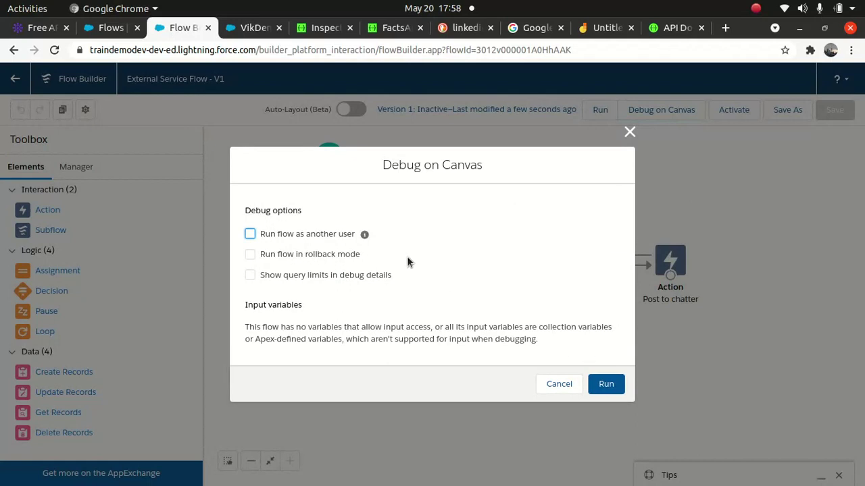
{"action": "left_click", "coordinate": [606, 385]}
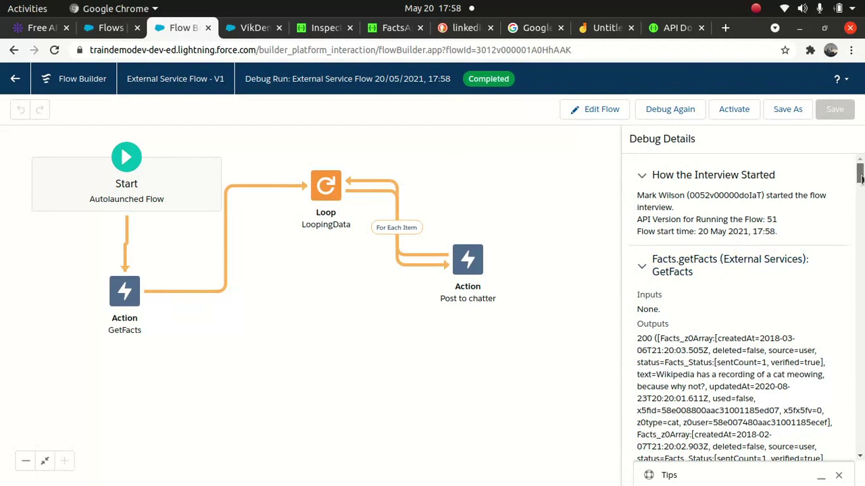
{"action": "scroll", "coordinate": [702, 270], "scroll_direction": "down", "scroll_amount": 5}
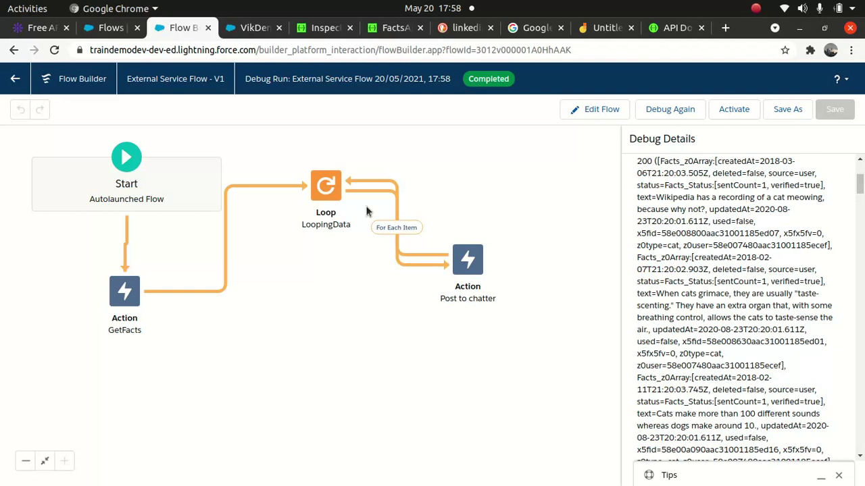
{"action": "scroll", "coordinate": [676, 256], "scroll_direction": "up", "scroll_amount": 2}
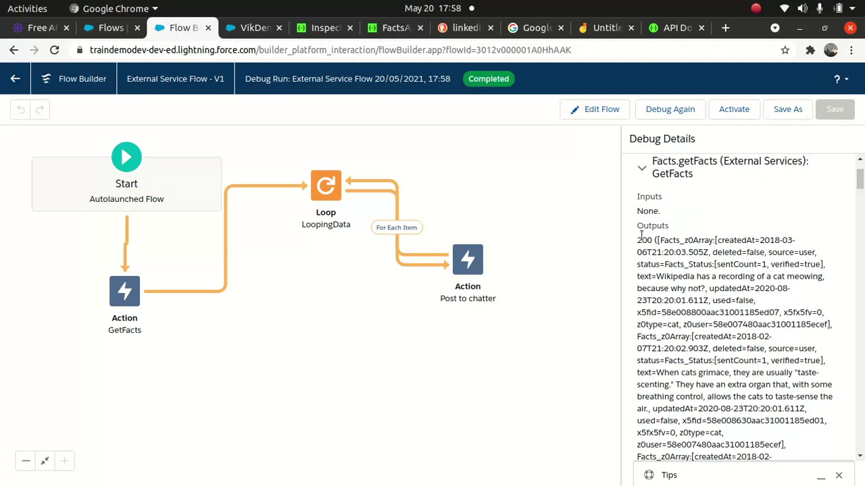
{"action": "left_click_drag", "start_coordinate": [860, 180], "coordinate": [862, 468]}
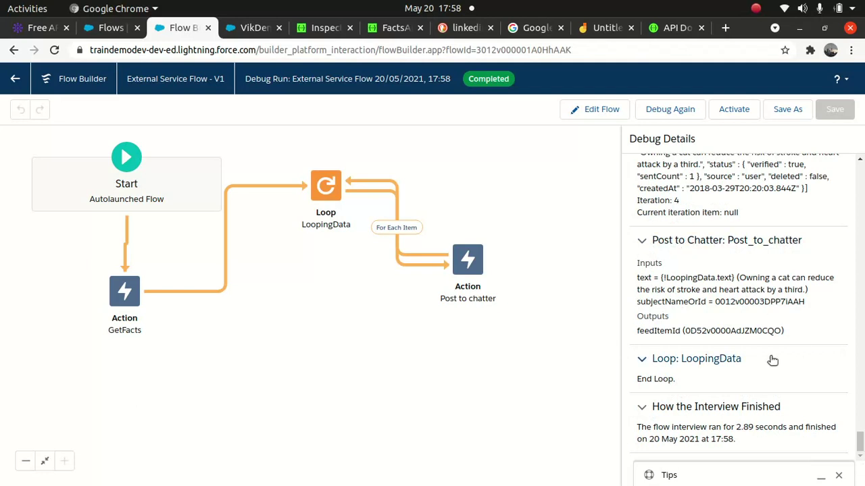
{"action": "scroll", "coordinate": [860, 436], "scroll_direction": "up", "scroll_amount": 3}
{"action": "left_click_drag", "start_coordinate": [860, 436], "coordinate": [856, 328]}
Step: Reload the VikDemoName account page and look through the cat facts posted by the flow in its Chatter feed
{"action": "left_click", "coordinate": [248, 30]}
{"action": "left_click", "coordinate": [285, 57]}
{"action": "key", "text": "Return"}
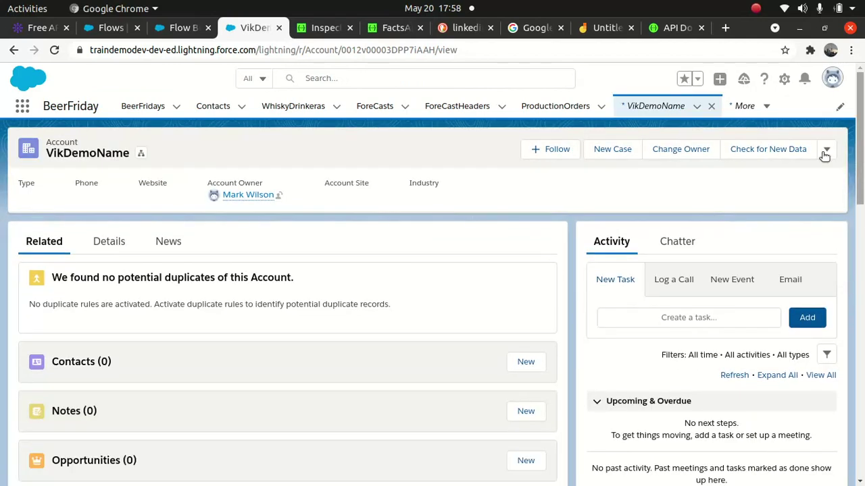
{"action": "left_click", "coordinate": [678, 247]}
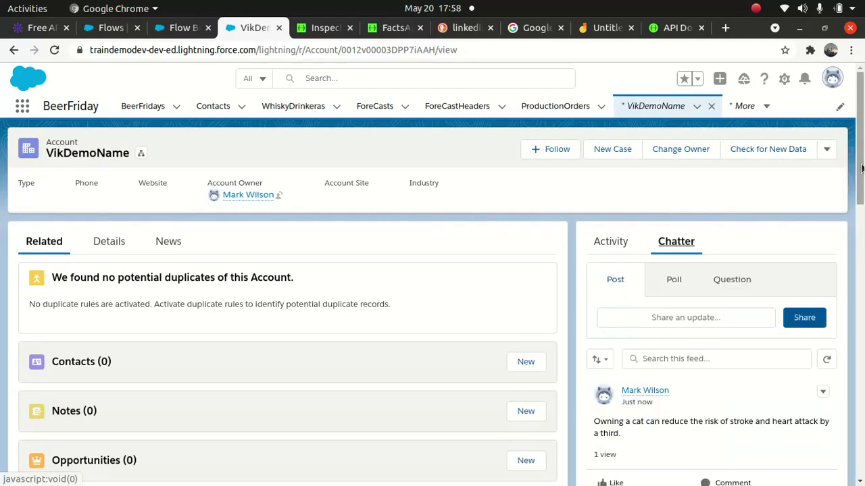
{"action": "scroll", "coordinate": [854, 196], "scroll_direction": "down", "scroll_amount": 2}
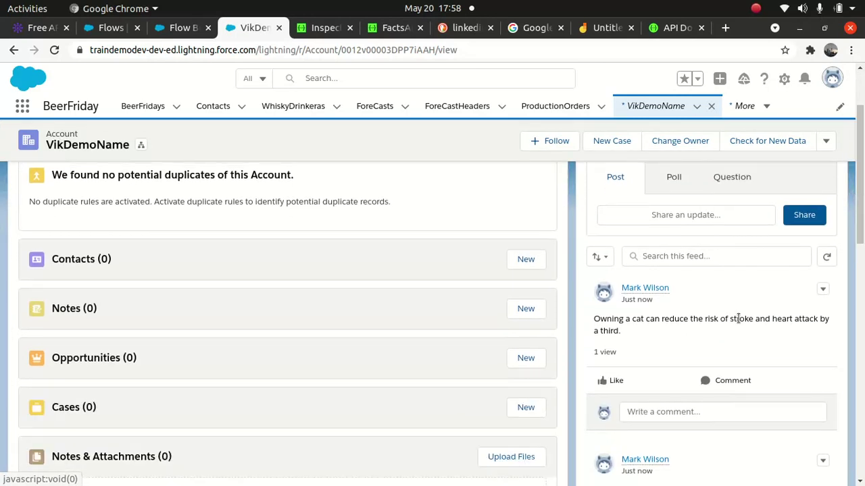
{"action": "scroll", "coordinate": [860, 248], "scroll_direction": "down", "scroll_amount": 3}
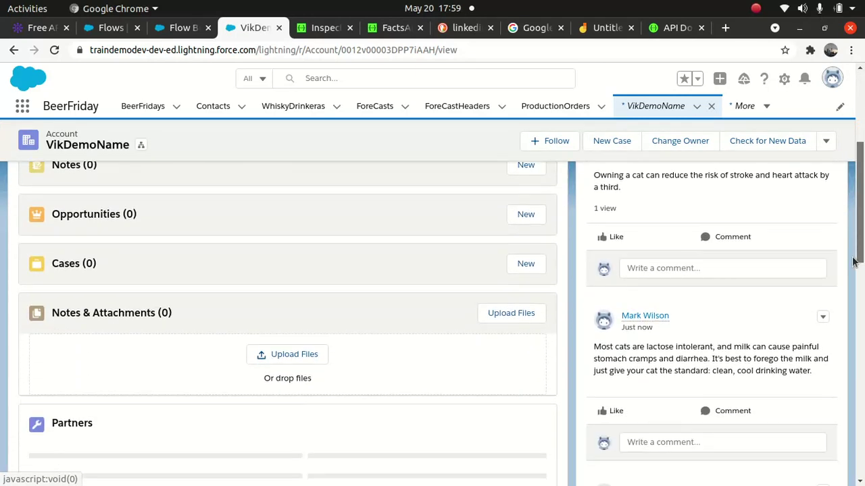
{"action": "scroll", "coordinate": [858, 277], "scroll_direction": "down", "scroll_amount": 1}
{"action": "scroll", "coordinate": [851, 317], "scroll_direction": "down", "scroll_amount": 5}
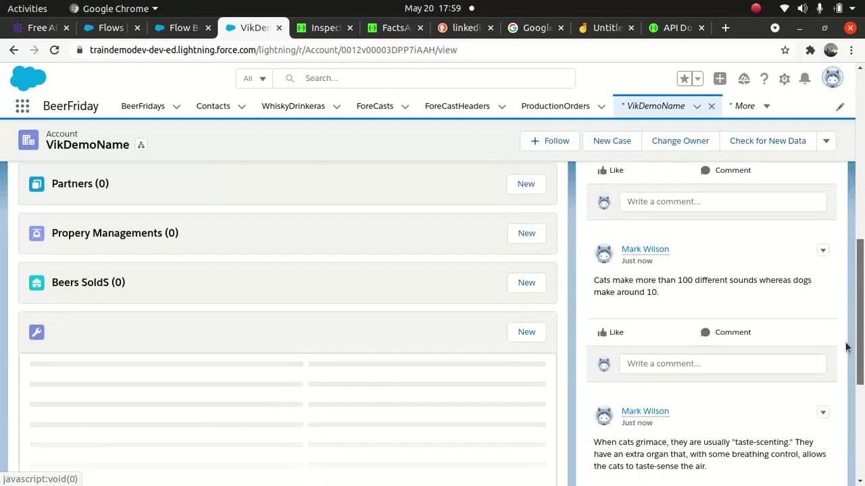
{"action": "scroll", "coordinate": [838, 404], "scroll_direction": "down", "scroll_amount": 2}
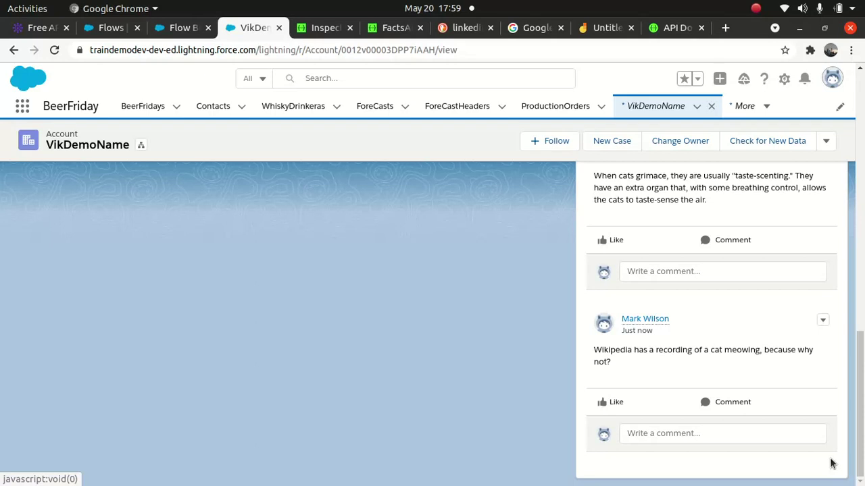
{"action": "scroll", "coordinate": [851, 432], "scroll_direction": "up", "scroll_amount": 4}
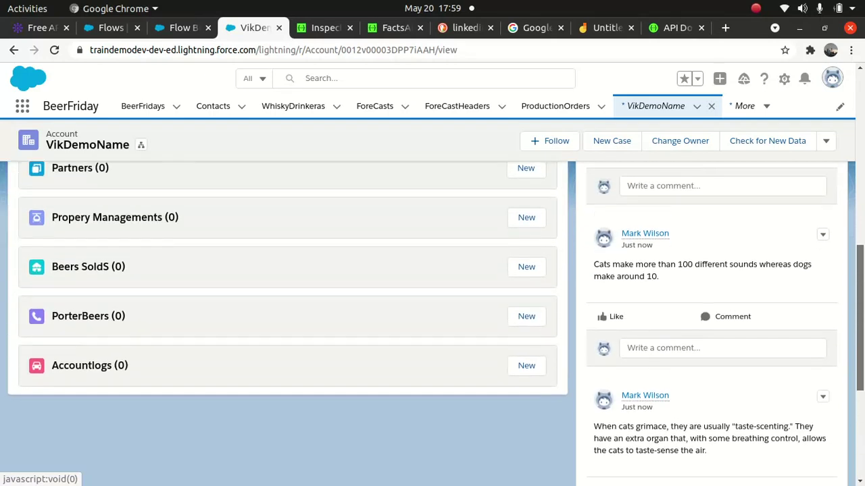
{"action": "scroll", "coordinate": [863, 196], "scroll_direction": "up", "scroll_amount": 5}
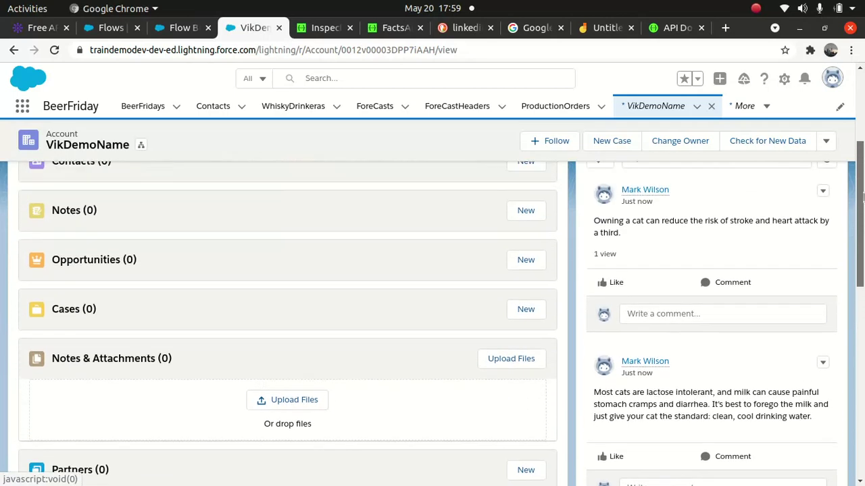
{"action": "scroll", "coordinate": [862, 196], "scroll_direction": "up", "scroll_amount": 1}
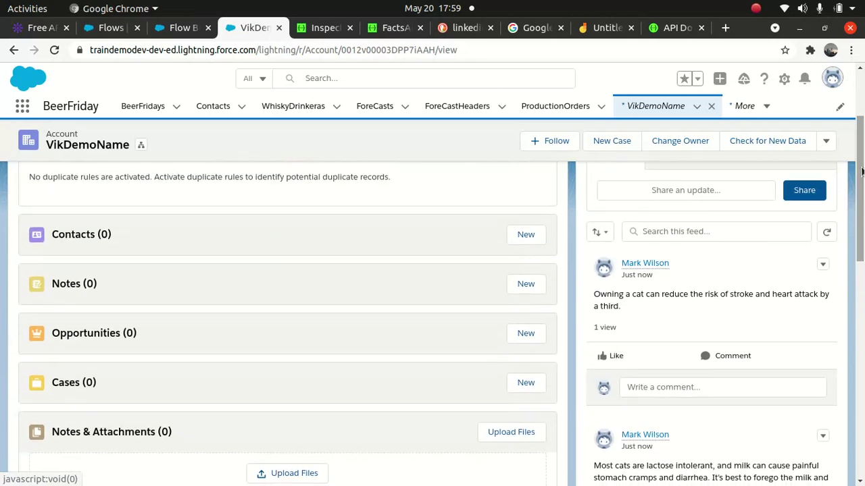